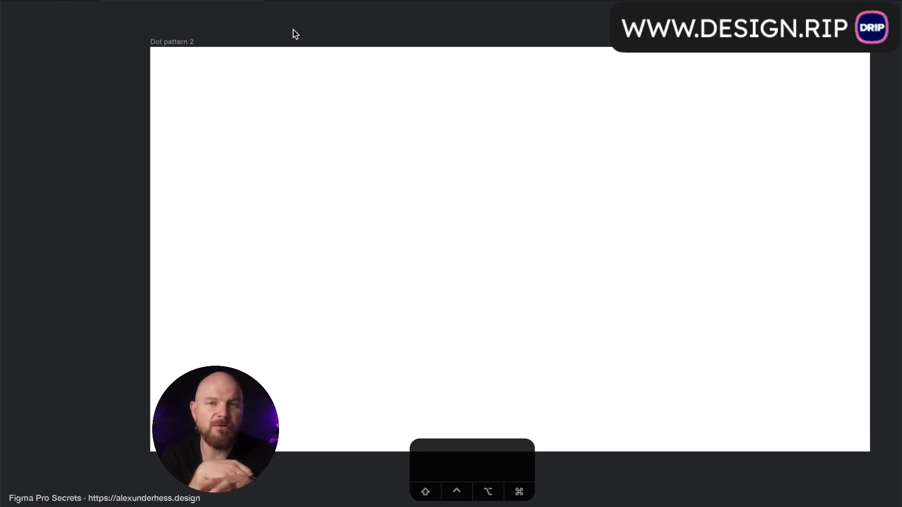
Step: Draw a 40 × 40 frame in the empty canvas area beside the Dot pattern 2 frame
scroll(293, 34, "left", 3)
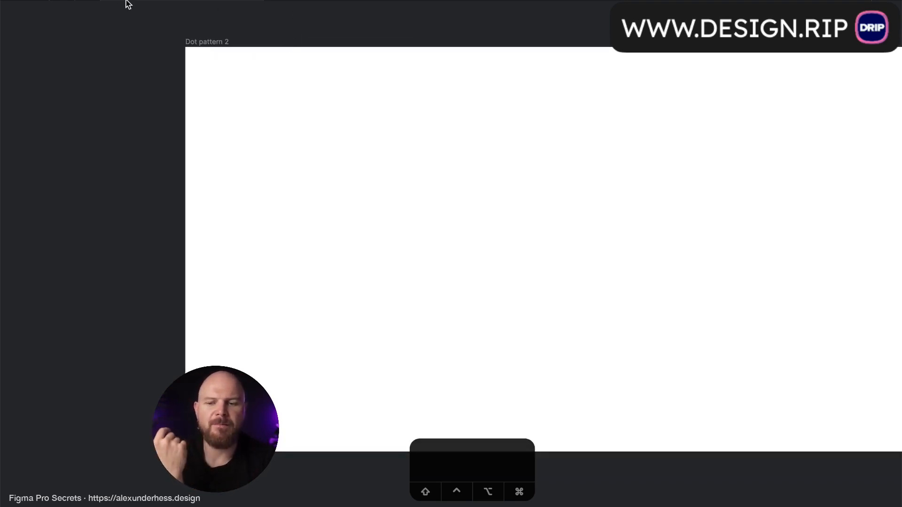
scroll(149, 64, "left", 5)
scroll(150, 64, "up", 2)
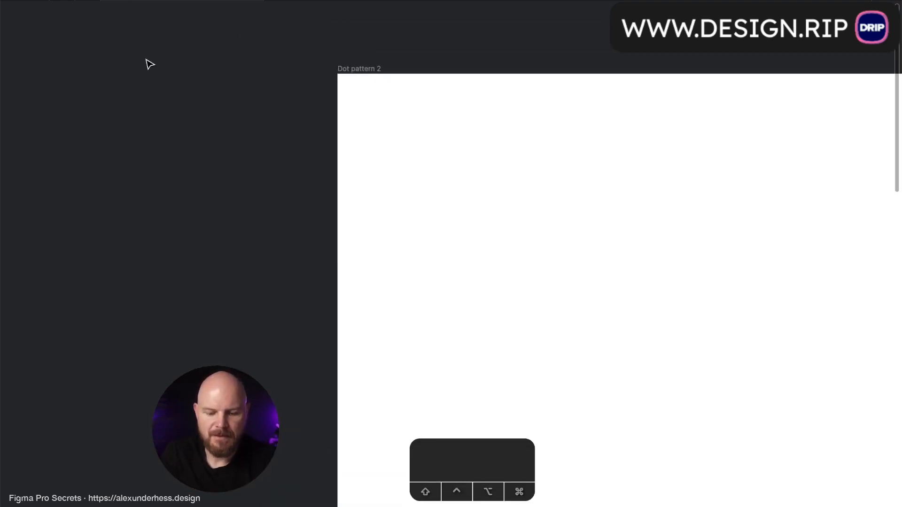
key("f")
left_click_drag(143, 83, 183, 127)
Step: Draw a 4 × 4 circle near the middle of the small frame and fill it with 000000
scroll(139, 102, "up", 10)
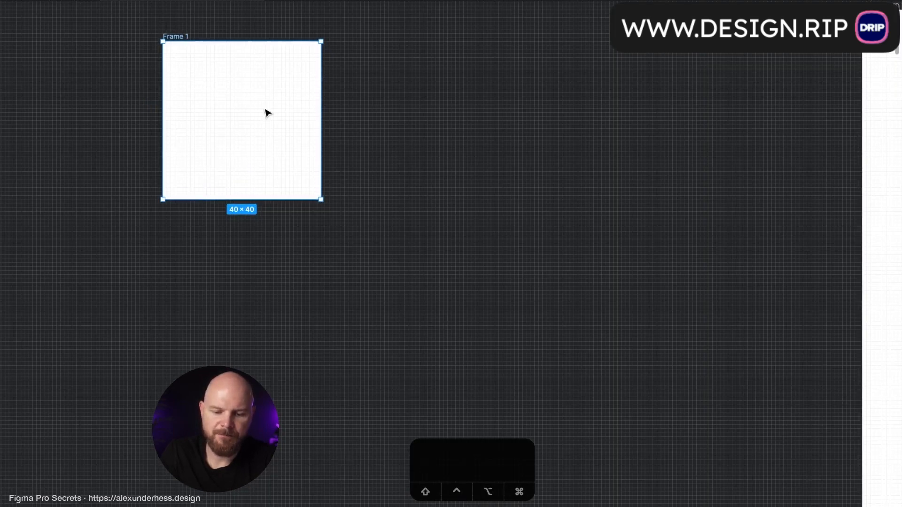
key("o")
left_click_drag(232, 109, 248, 127)
key("ctrl+backslash")
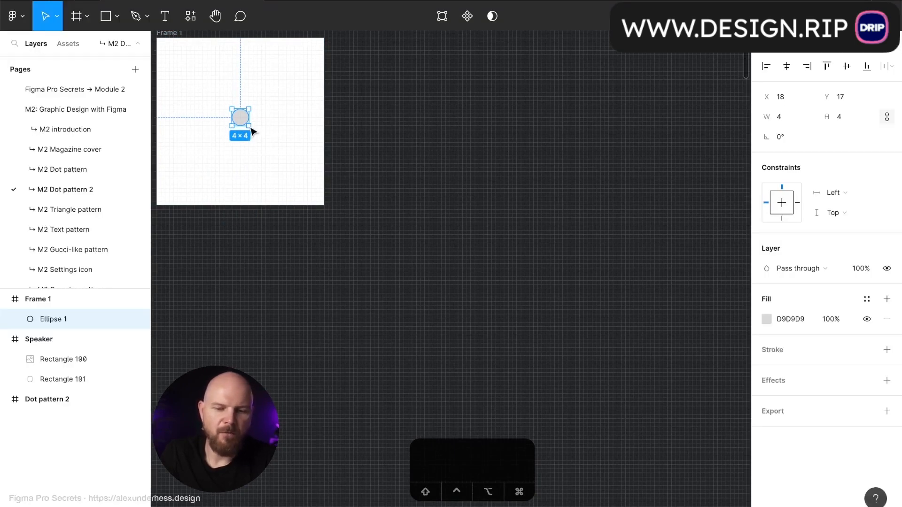
left_click(784, 317)
type("000")
key("Return")
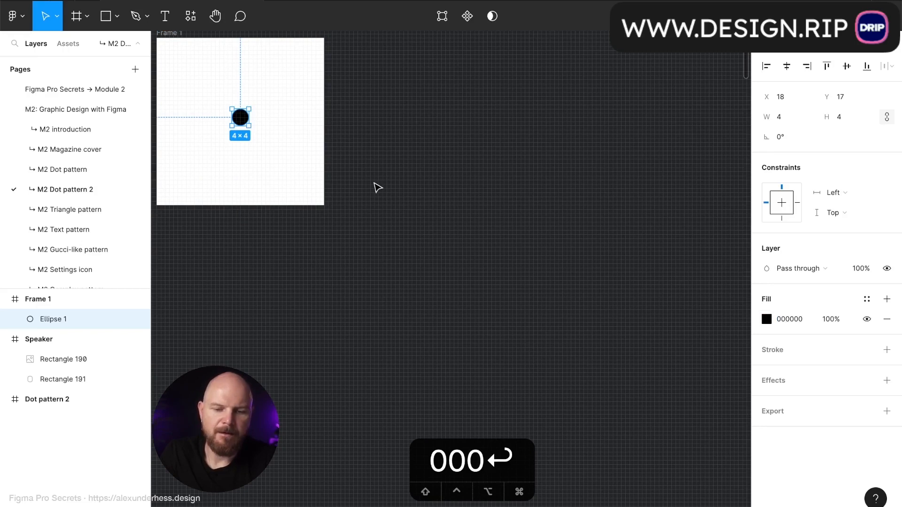
Step: Change the circle's fill to the muted brown 7B625A
scroll(375, 188, "up", 3)
scroll(374, 187, "left", 3)
left_click(767, 319)
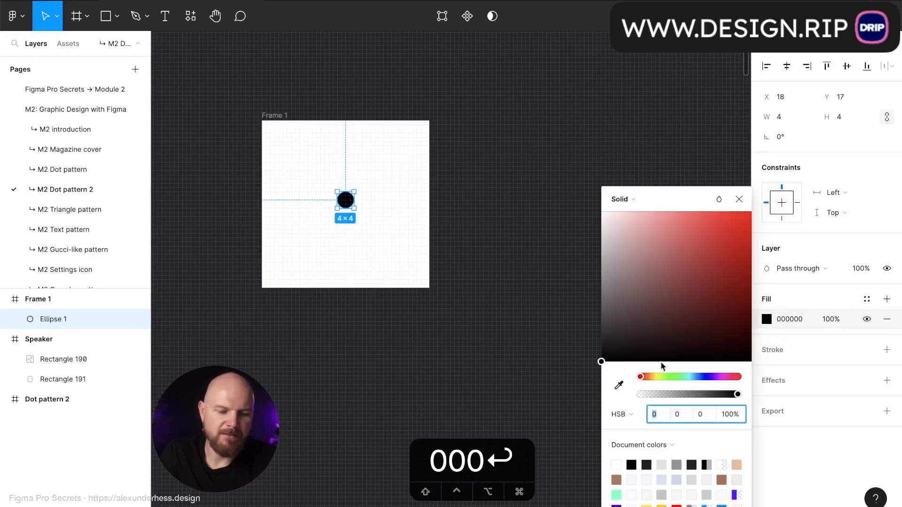
left_click_drag(648, 377, 644, 377)
left_click_drag(660, 303, 642, 291)
left_click(739, 199)
Step: Remove the small frame's white fill and place a duplicate of the frame beside it
left_click(285, 116)
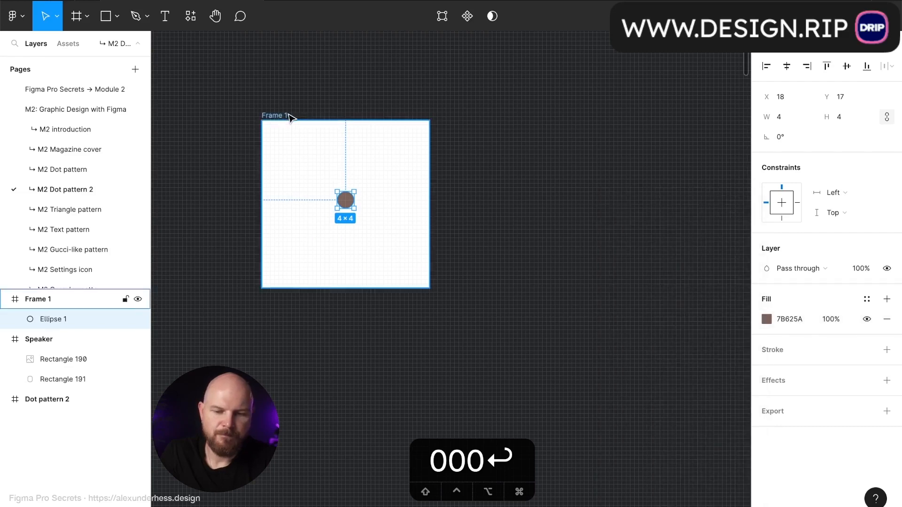
left_click(887, 340)
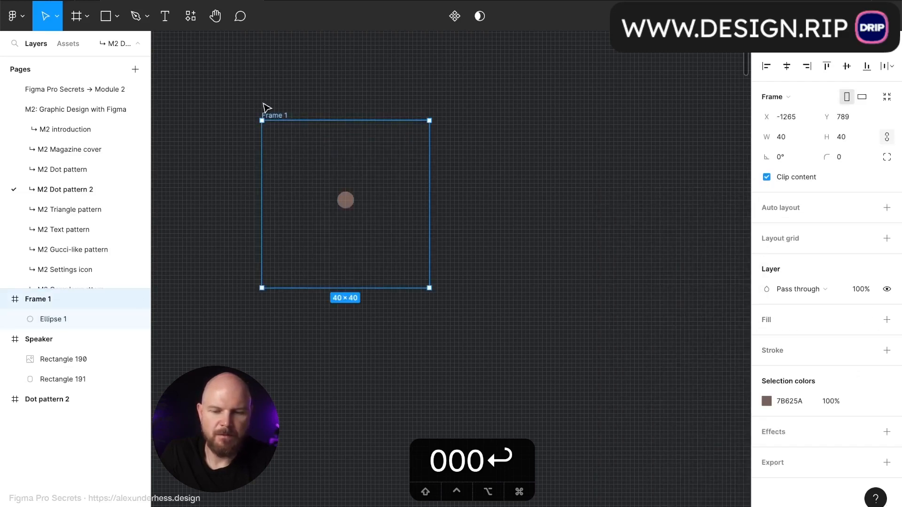
left_click_drag(330, 160, 547, 161)
Step: Rasterize the duplicated frame and copy its properties onto the Dot pattern 2 frame
right_click(148, 299)
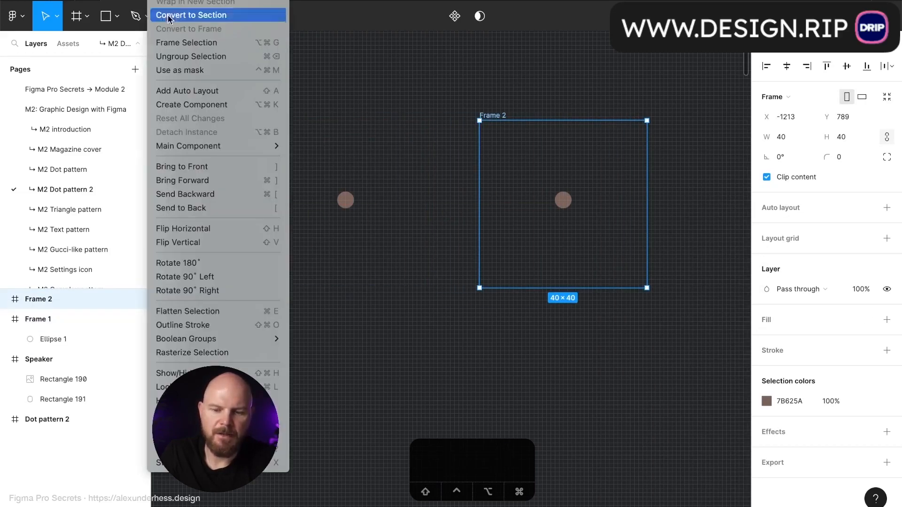
left_click(216, 352)
scroll(220, 361, "right", 4)
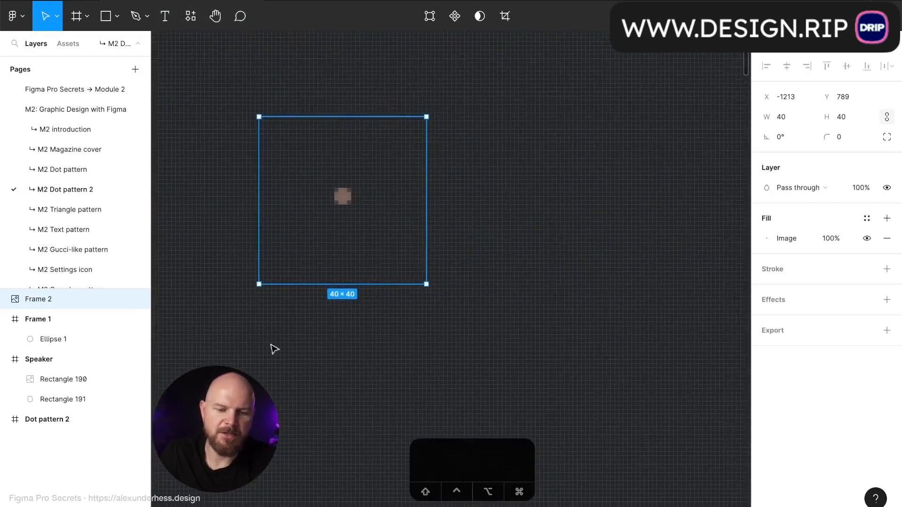
key("alt+super+c")
scroll(306, 342, "right", 13)
left_click(244, 123)
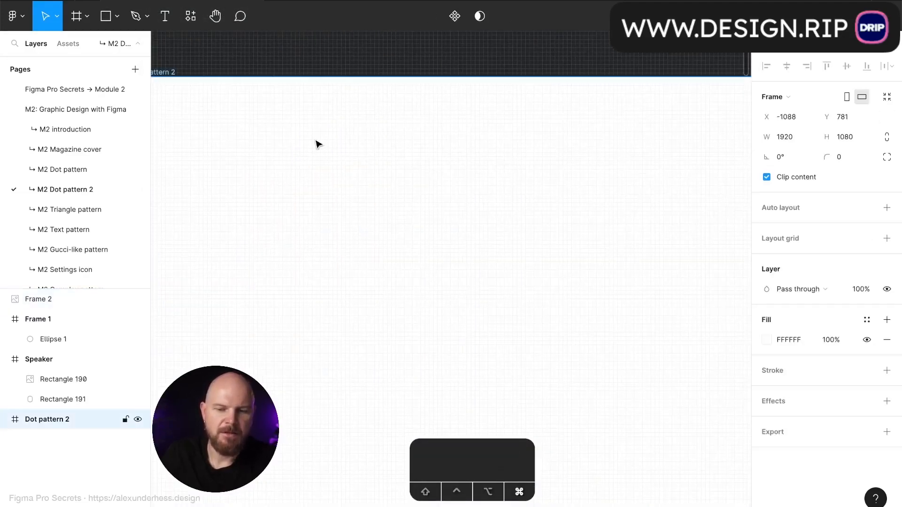
key("alt+super+v")
Step: Add a second fill to the Dot pattern 2 frame beneath the image fill, set to FFFFFF at 100% opacity
left_click(887, 320)
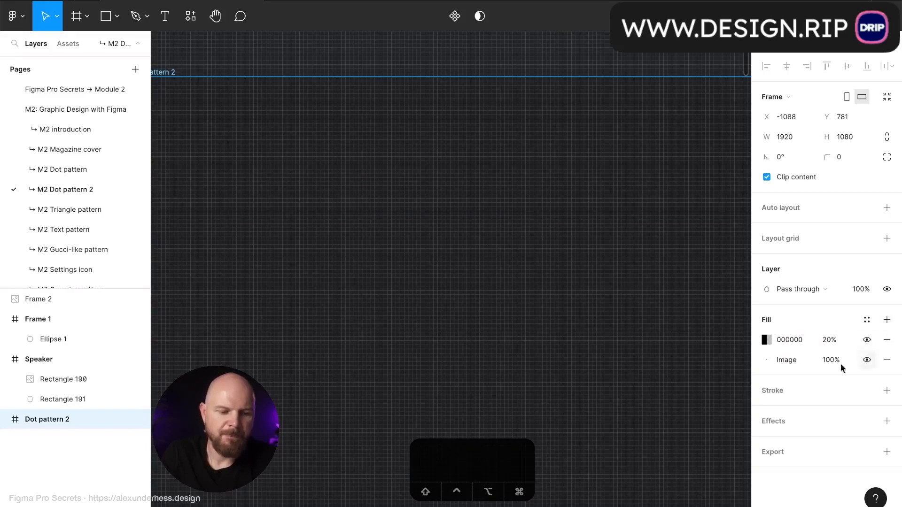
left_click_drag(758, 339, 759, 363)
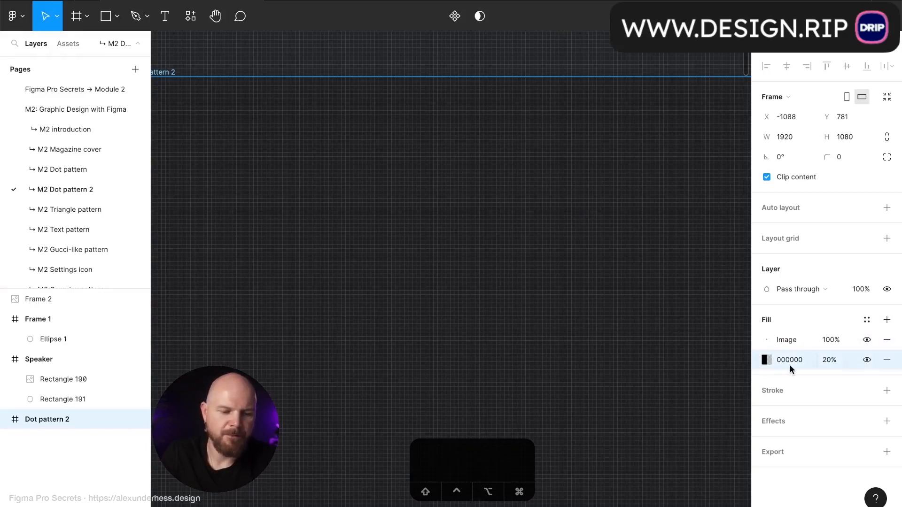
left_click(790, 365)
type("fff")
key("Return")
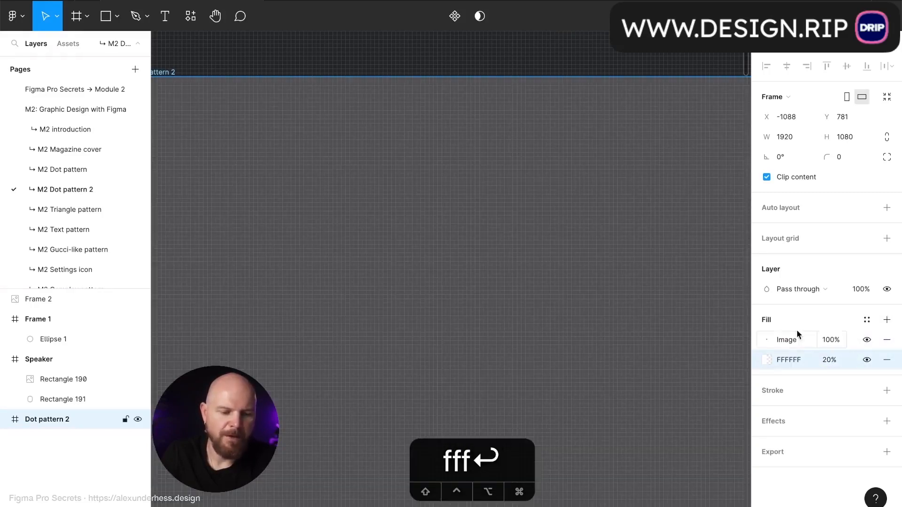
left_click(829, 360)
type("100")
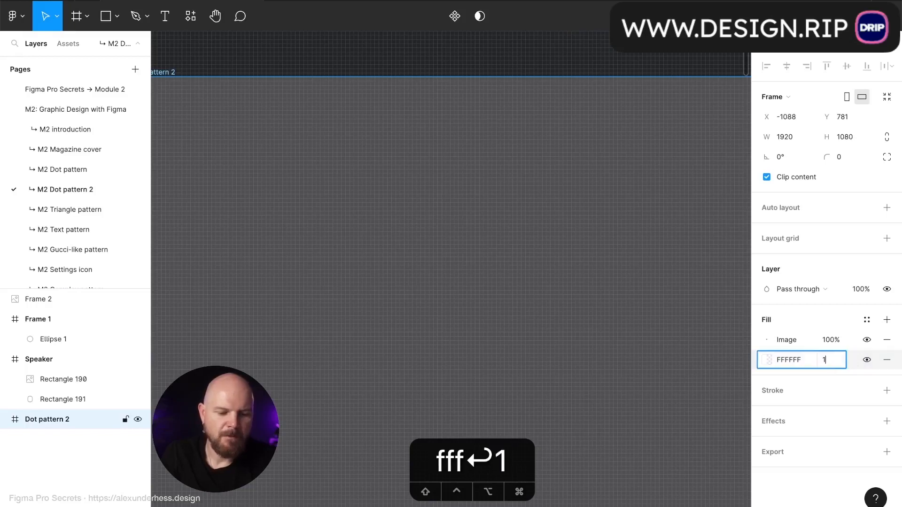
key("Return")
Step: Set the Dot pattern 2 frame's image fill to Tile mode and deselect the frame
left_click(768, 340)
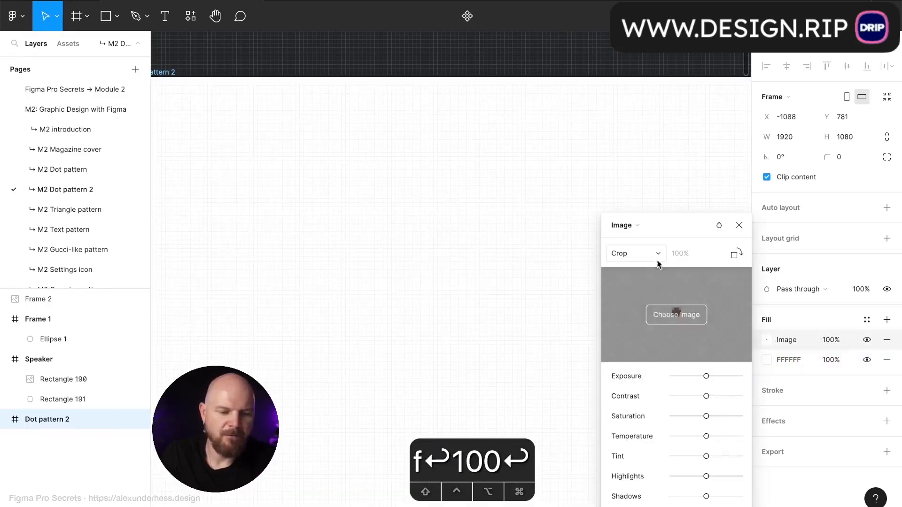
left_click(619, 253)
left_click(623, 268)
scroll(482, 190, "down", 5)
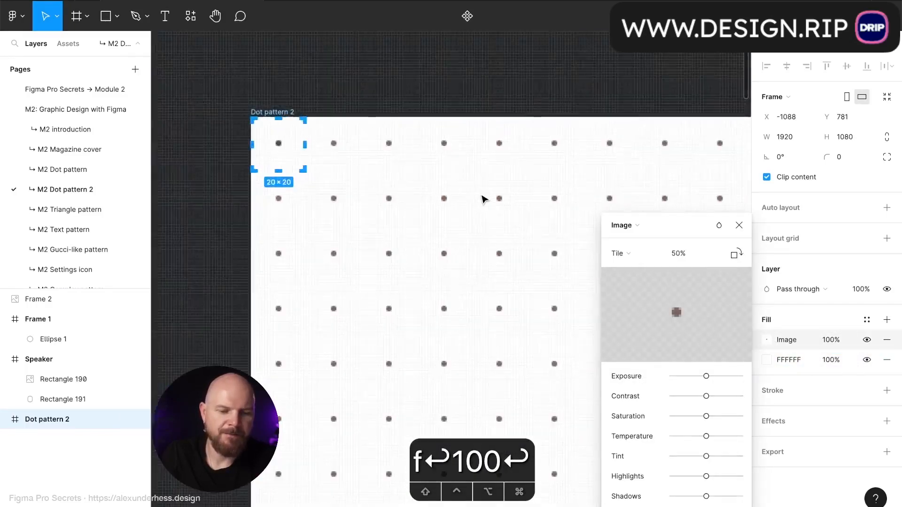
scroll(483, 206, "down", 5)
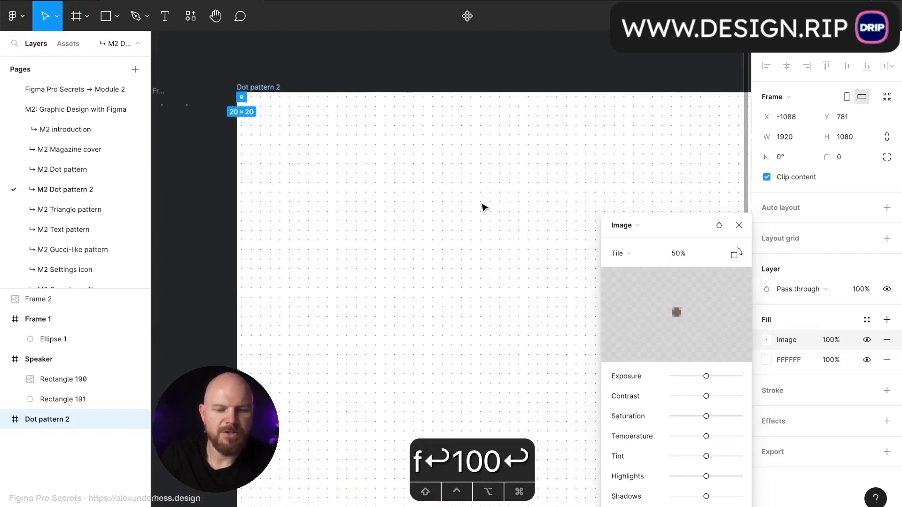
scroll(280, 160, "up", 3)
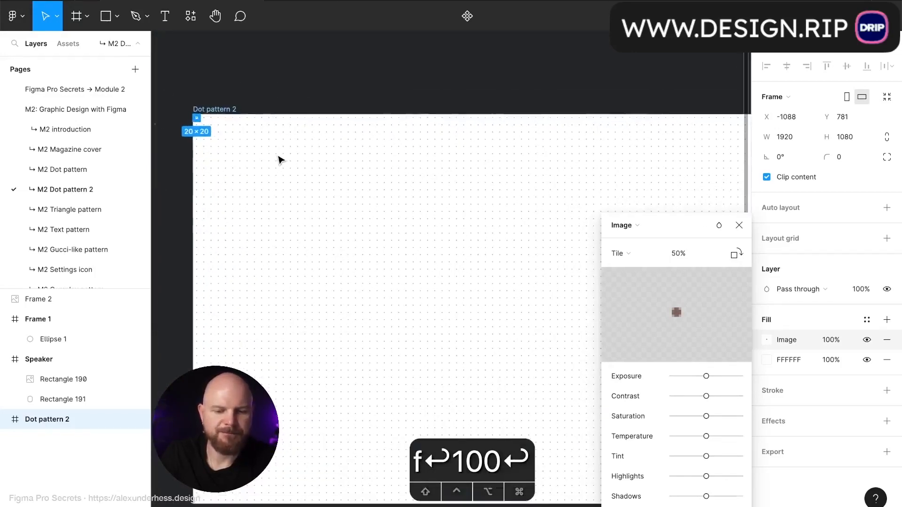
left_click(739, 227)
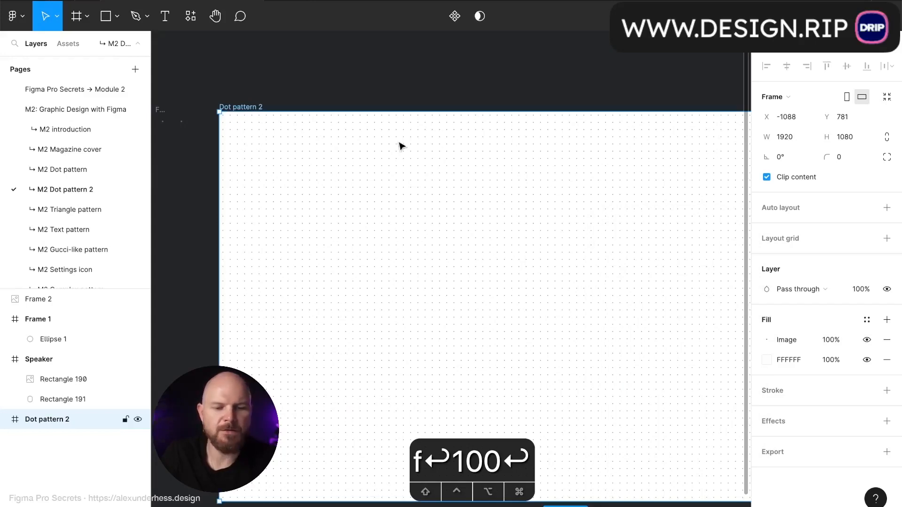
left_click(379, 64)
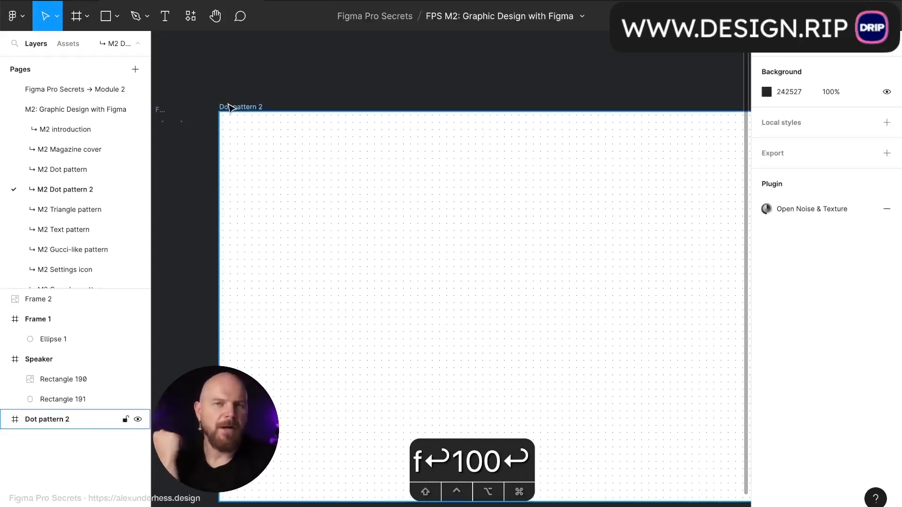
Step: Reopen the Dot pattern 2 frame's image fill settings to check the tile mode and scale
scroll(195, 113, "up", 5)
scroll(355, 121, "up", 5)
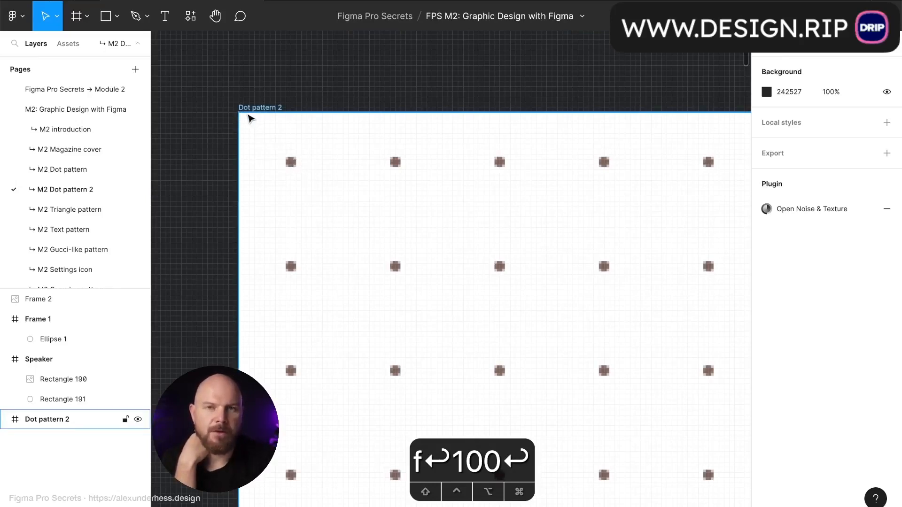
left_click(266, 111)
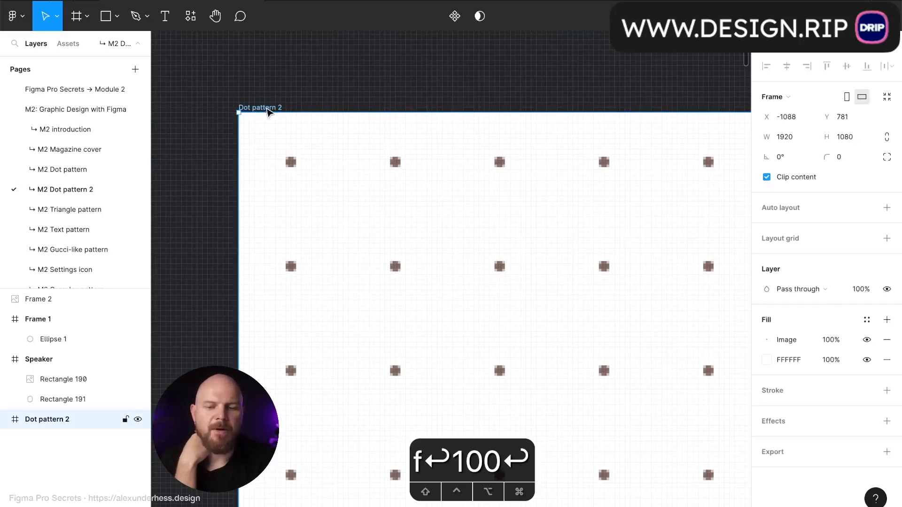
left_click(766, 339)
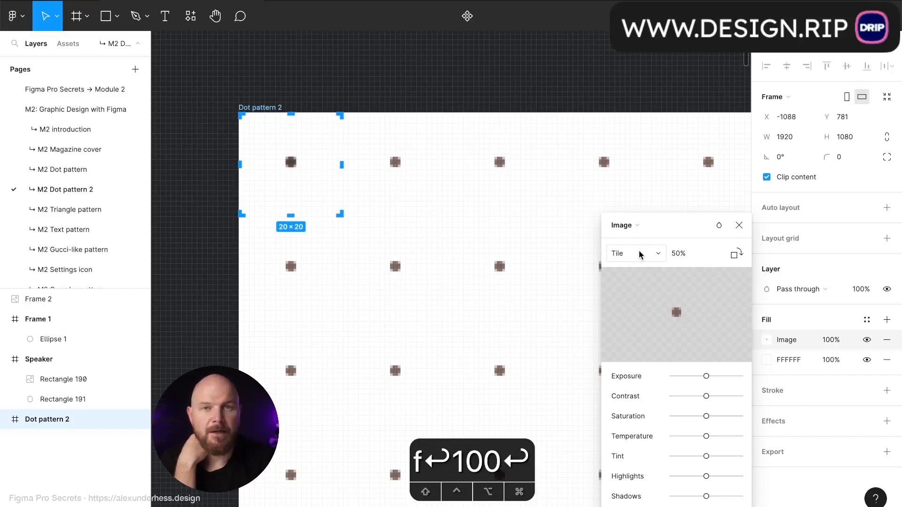
Step: Compare the rasterized dot tile with the original vector circle and select the rasterized tile
scroll(339, 294, "up", 10)
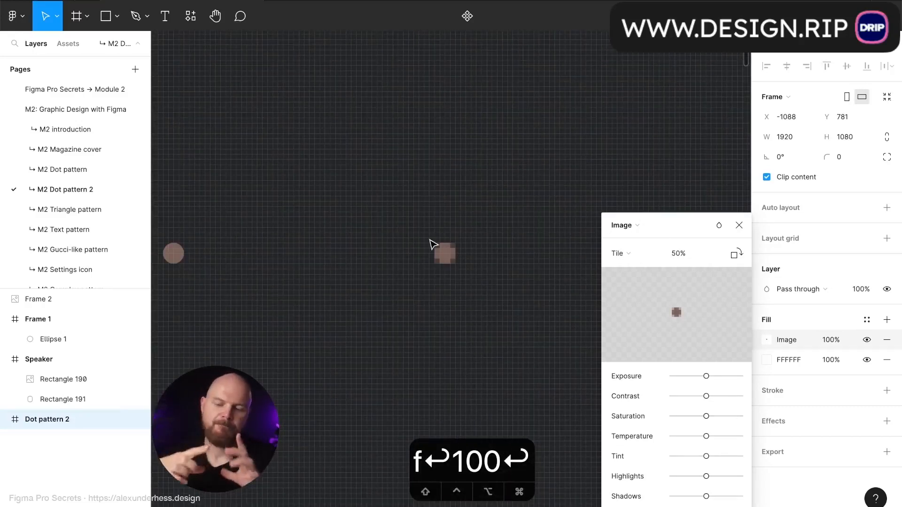
scroll(430, 240, "right", 10)
scroll(430, 240, "left", 8)
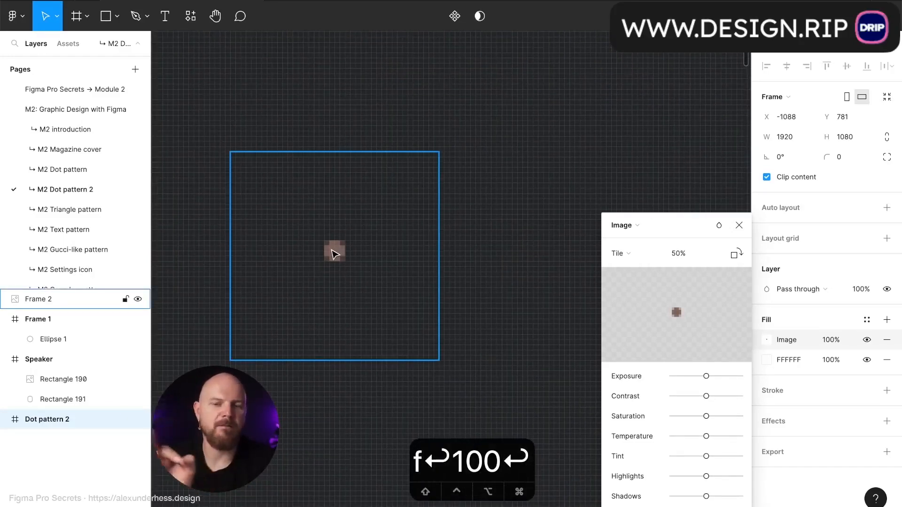
scroll(335, 254, "right", 5)
scroll(334, 256, "left", 4)
left_click(334, 255)
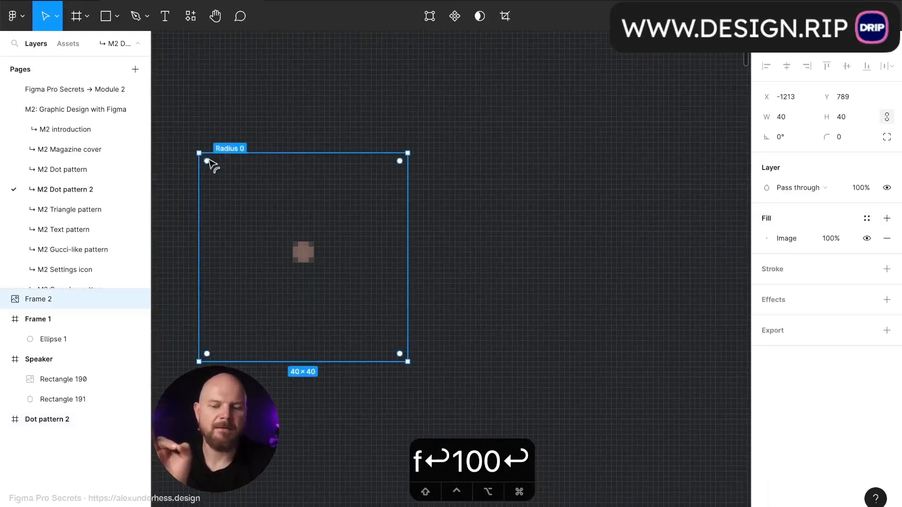
Step: Examine the tiled dots in the Dot pattern 2 frame at different magnifications for spacing and pixelation
scroll(265, 228, "right", 10)
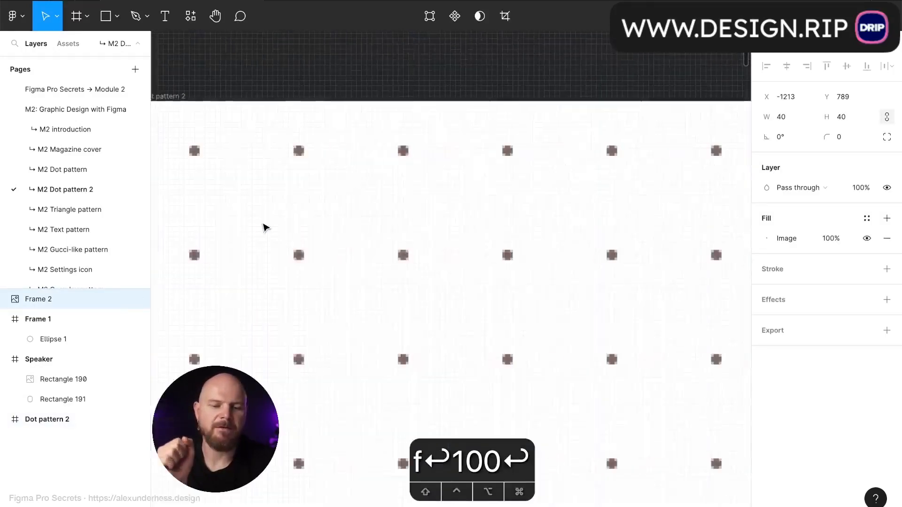
scroll(264, 228, "left", 5)
scroll(264, 228, "up", 2)
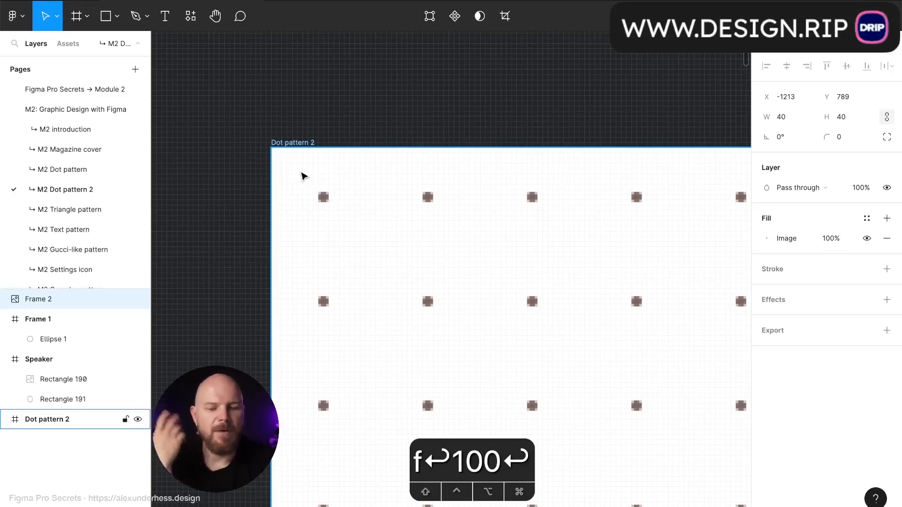
scroll(332, 220, "down", 2)
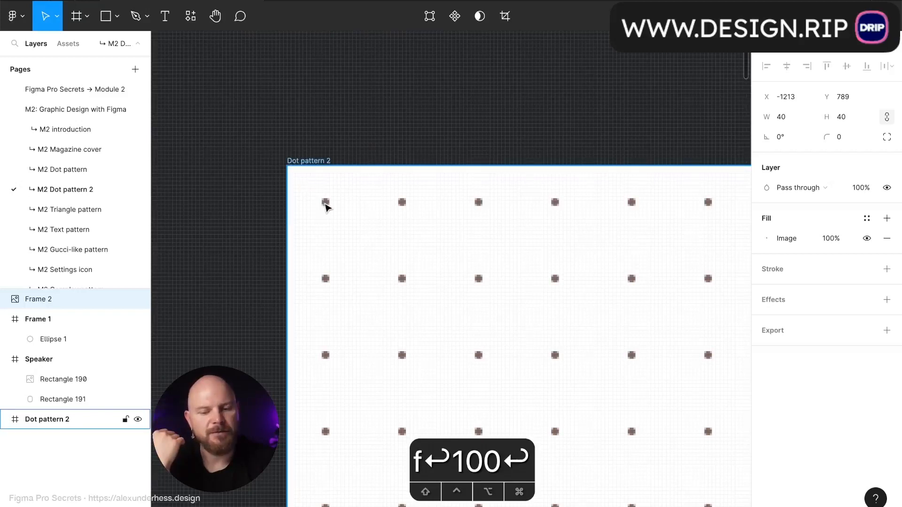
scroll(327, 205, "down", 5)
scroll(310, 179, "up", 4)
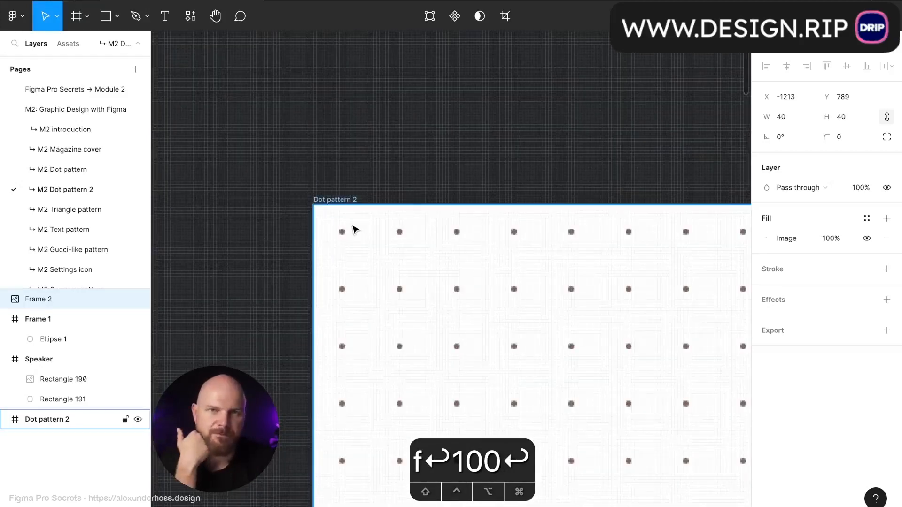
scroll(330, 199, "up", 4)
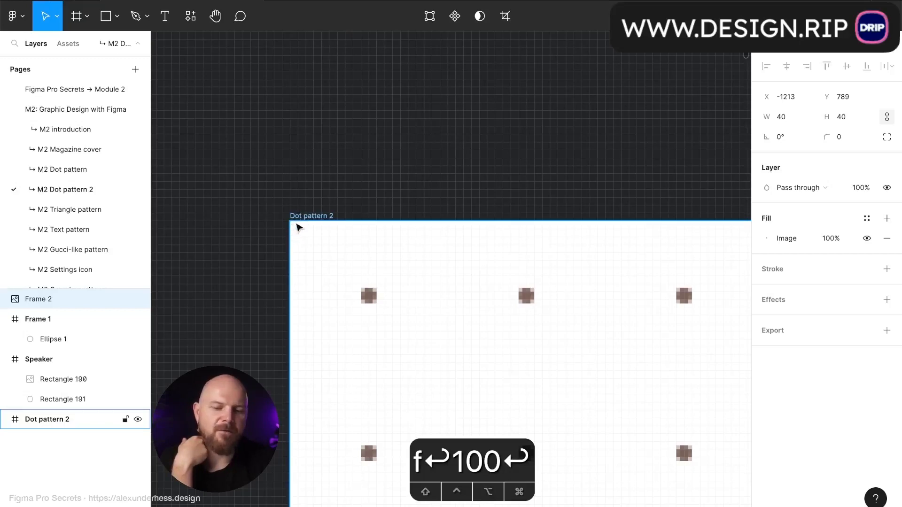
scroll(375, 201, "down", 5)
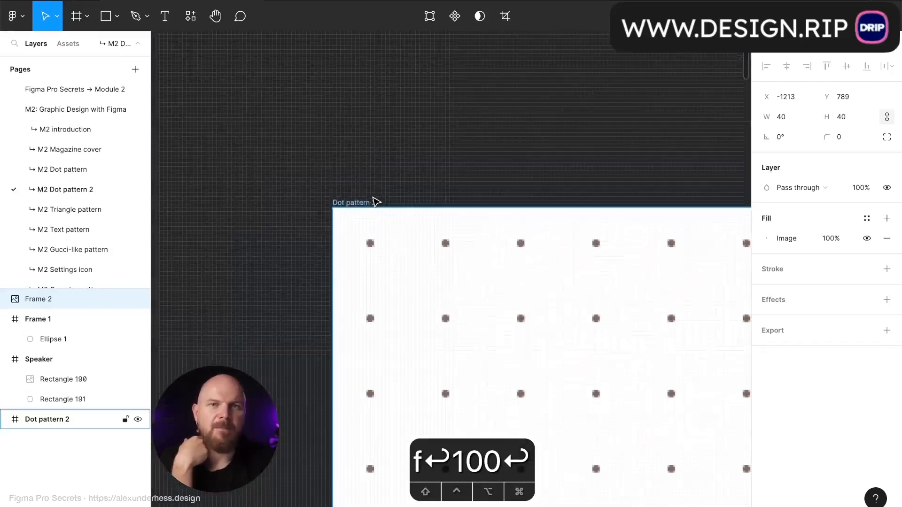
scroll(374, 201, "down", 2)
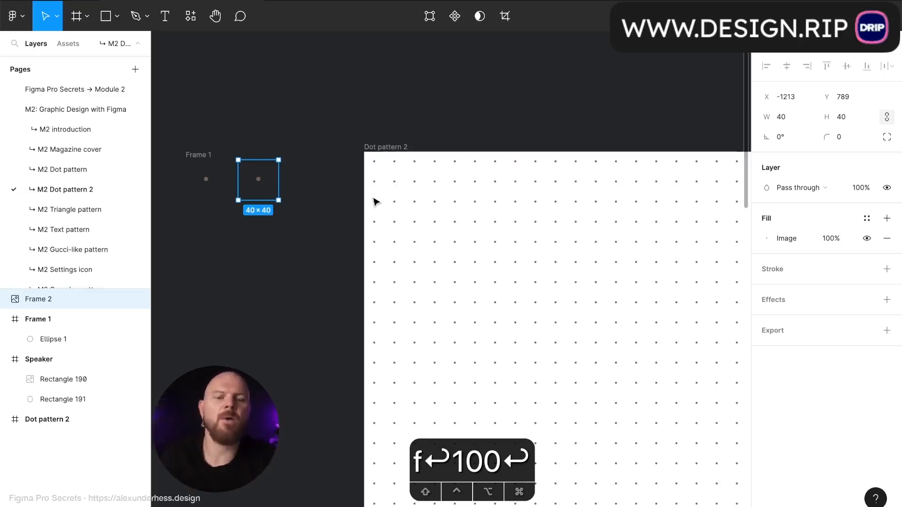
scroll(371, 163, "up", 5)
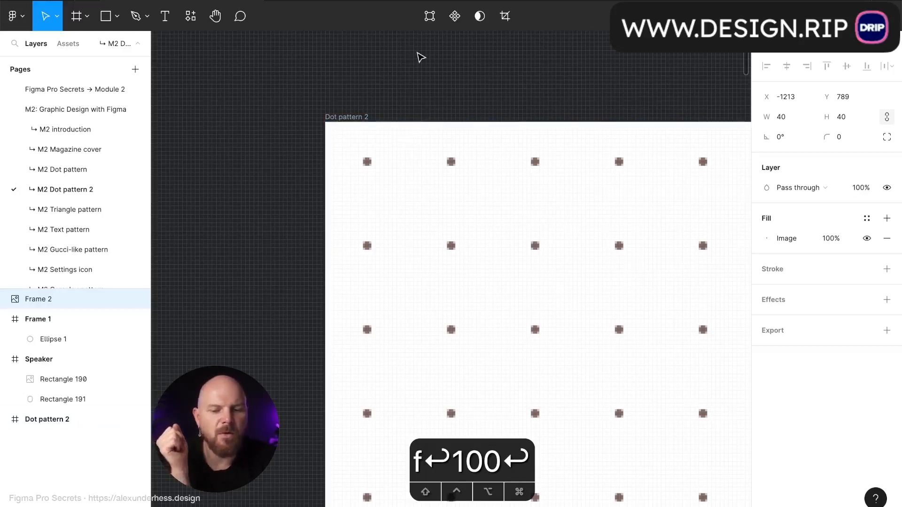
Step: Duplicate Frame 1 with its small circle directly below the original frame
scroll(421, 57, "down", 5, "ctrl")
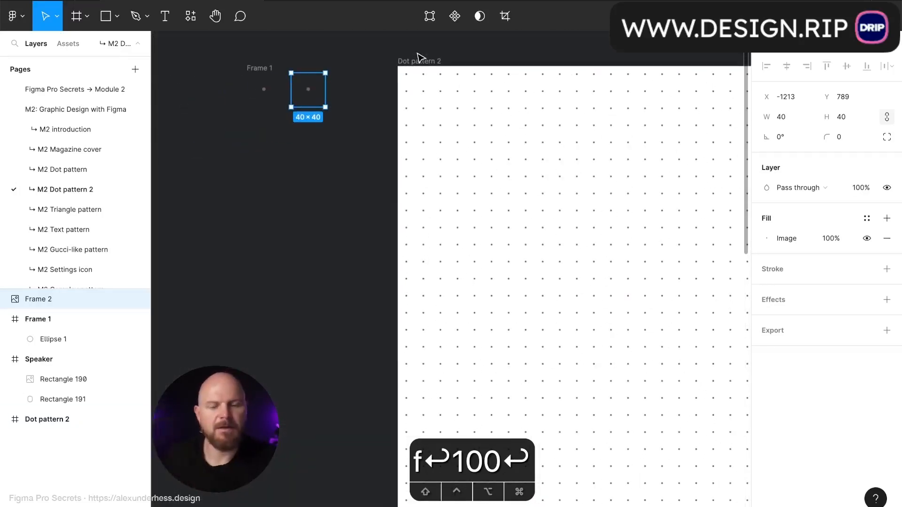
scroll(263, 84, "up", 5)
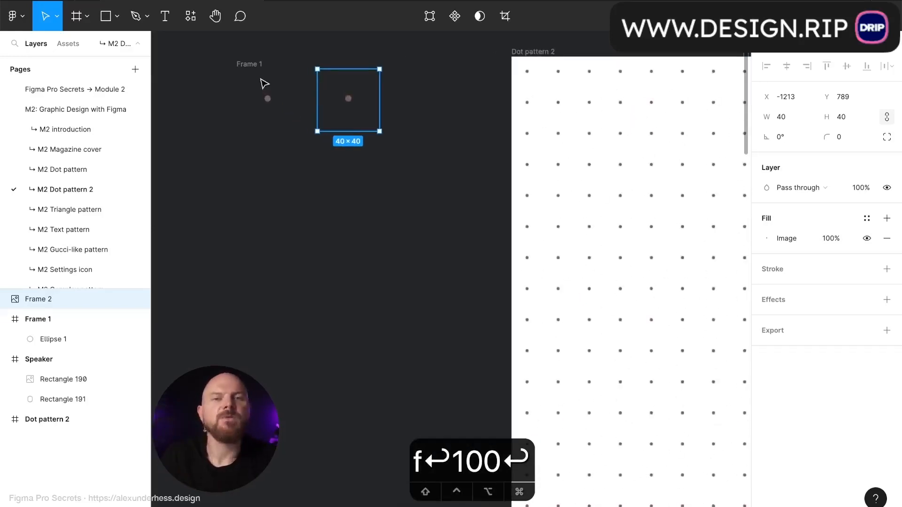
left_click(264, 83)
left_click_drag(282, 91, 282, 259, "alt")
Step: Move the circle in Frame 3 onto the frame's upper-left corner, at X -2, Y -2
scroll(282, 259, "up", 5)
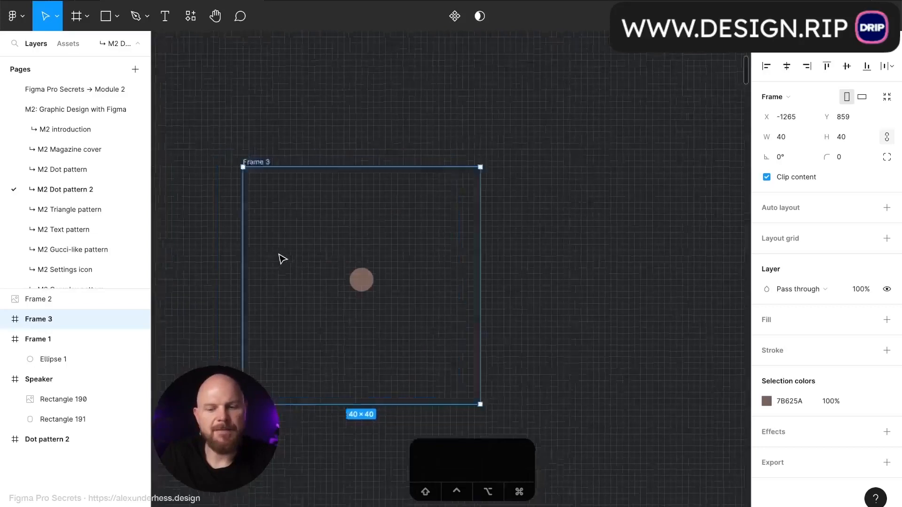
left_click(396, 291)
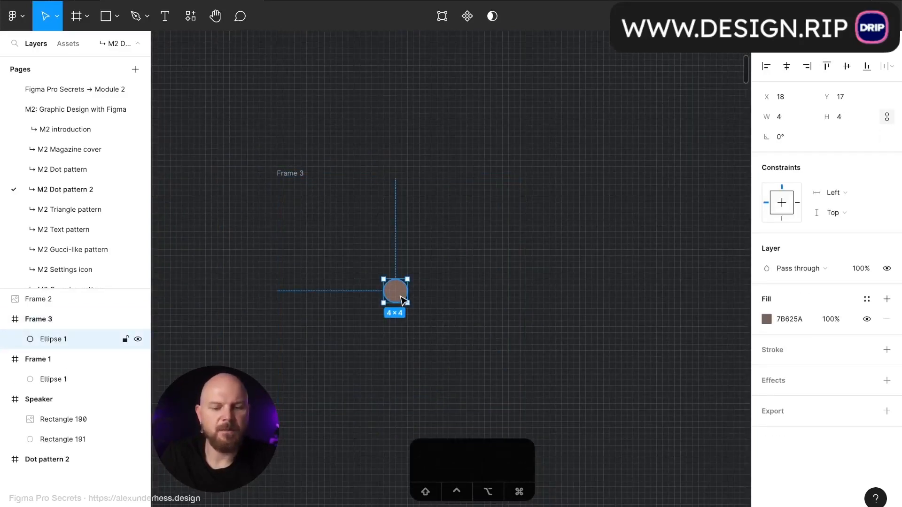
left_click_drag(402, 299, 285, 188)
Step: Toggle Frame 3's content clipping off and back on to compare how the corner circle is cut
left_click(304, 176)
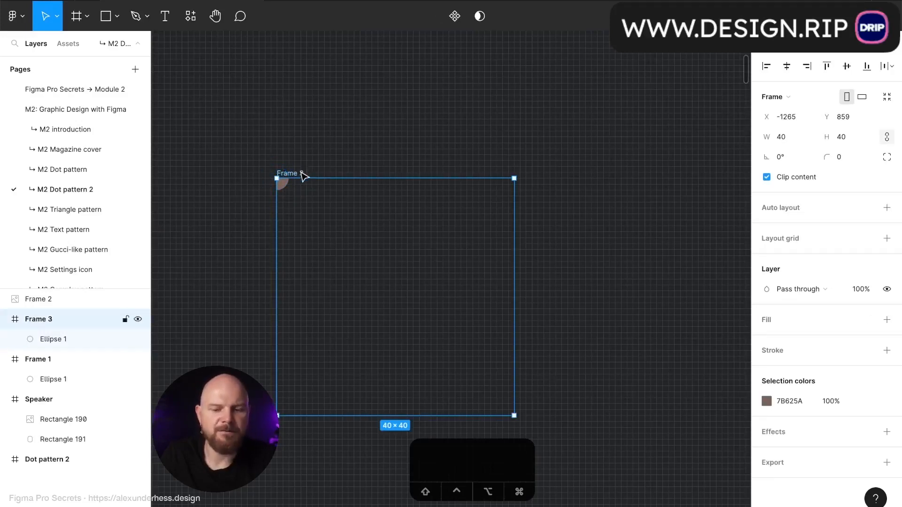
left_click(767, 177)
left_click(779, 178)
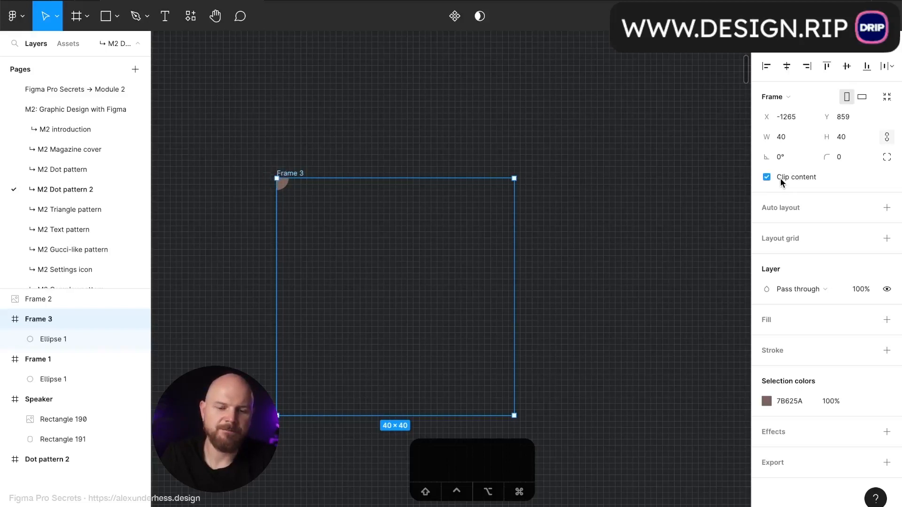
left_click(780, 179)
left_click(780, 178)
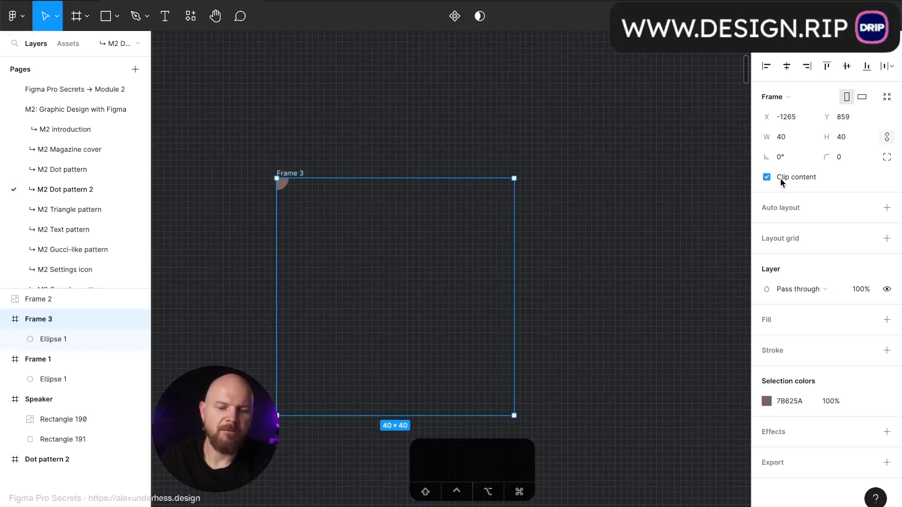
Step: Duplicate the corner circle onto Frame 3's upper-right corner, at X 38, Y -2
left_click(282, 183)
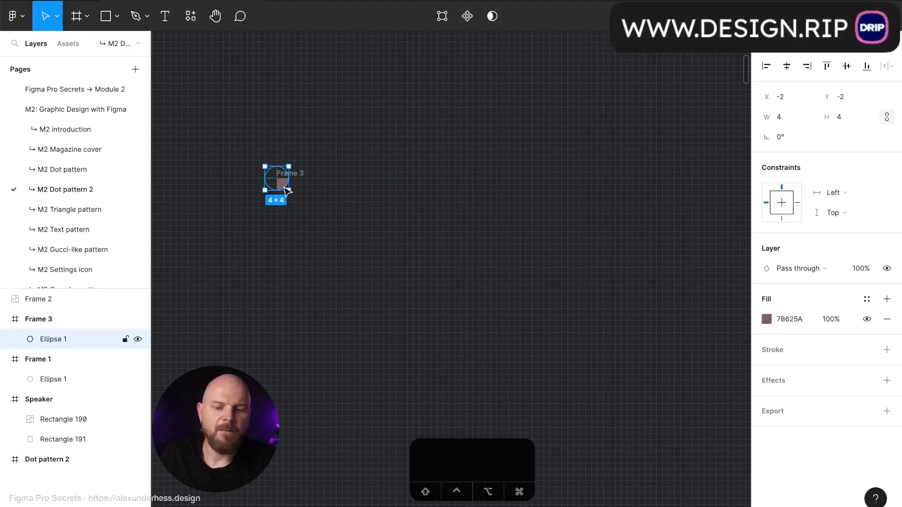
left_click_drag(285, 188, 504, 202)
key("Right")
key("Right")
key("Right")
key("Left")
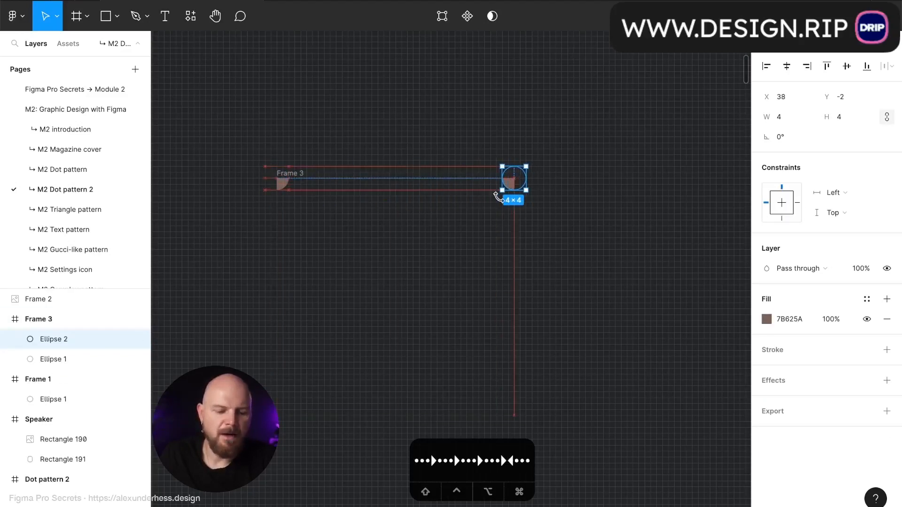
Step: Duplicate both upper corner circles onto Frame 3's two lower corners, with 36 px vertical spacing between the pairs
left_click(282, 182, "shift")
left_click_drag(282, 181, 297, 402)
key("shift+Down")
key("shift+Down")
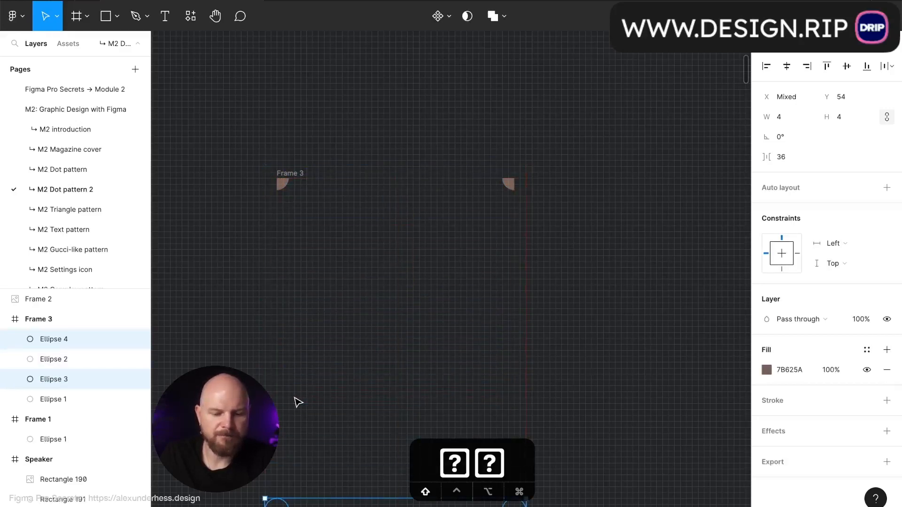
key("shift+Up")
key("Up")
key("Up")
key("Up")
key("Up")
key("Up")
key("Up")
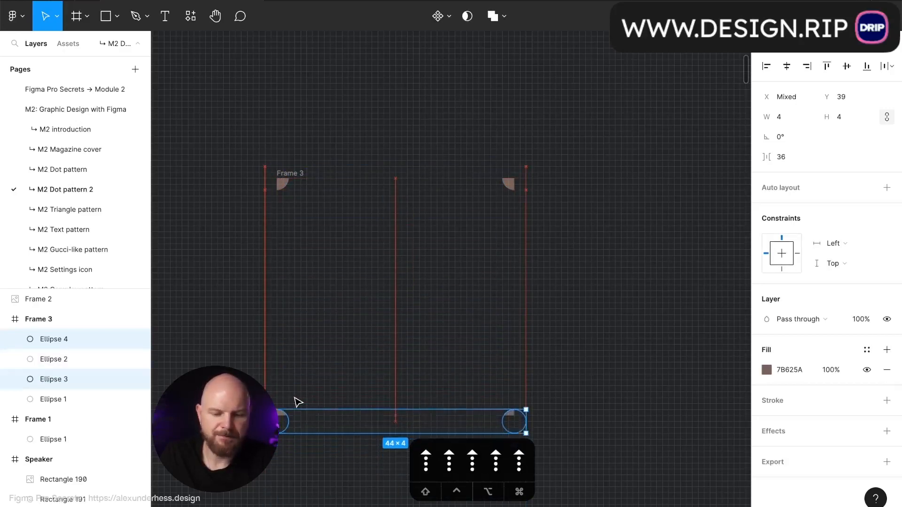
left_click(381, 267)
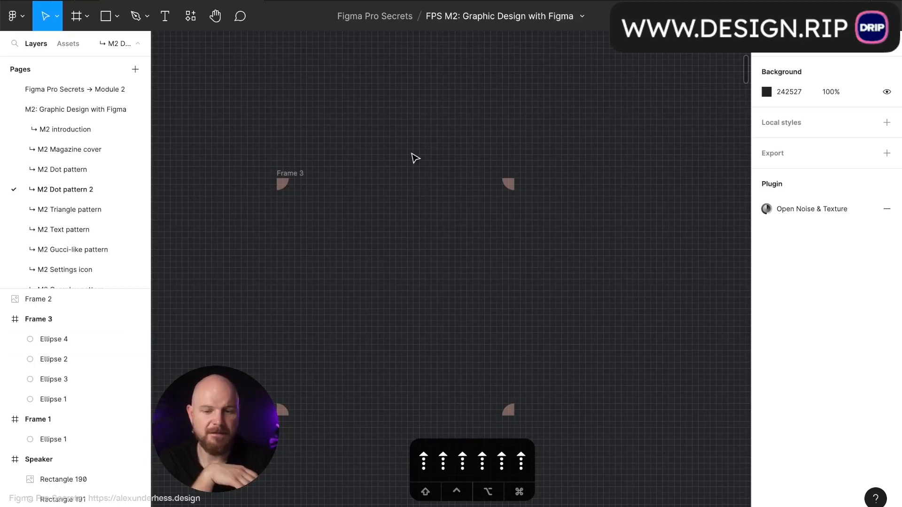
Step: Duplicate Frame 3 edge to edge to the right, and copy both frames below to form a two-by-two grid
scroll(415, 159, "down", 3)
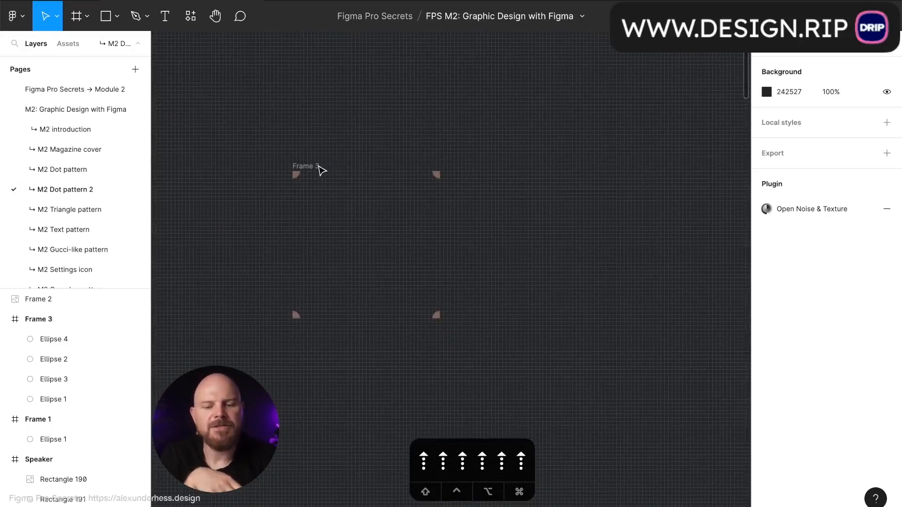
left_click(318, 168)
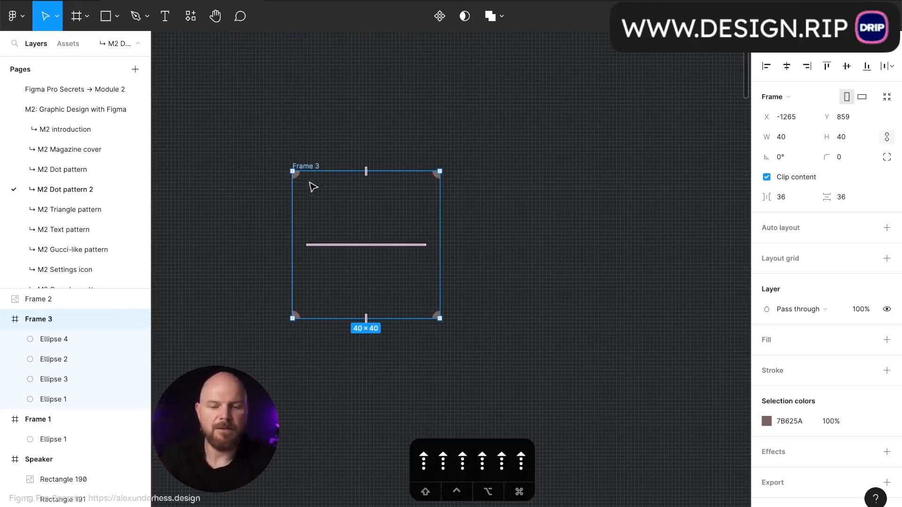
left_click_drag(312, 187, 459, 198)
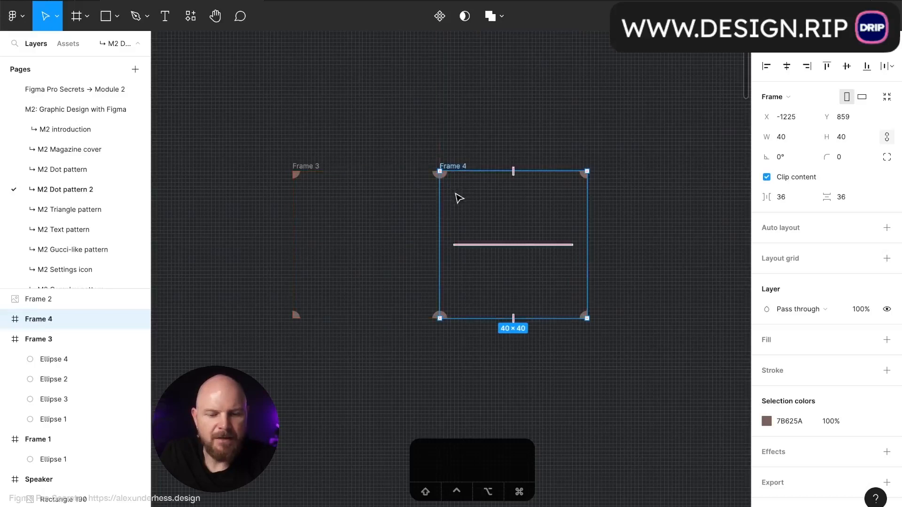
left_click(311, 172, "shift")
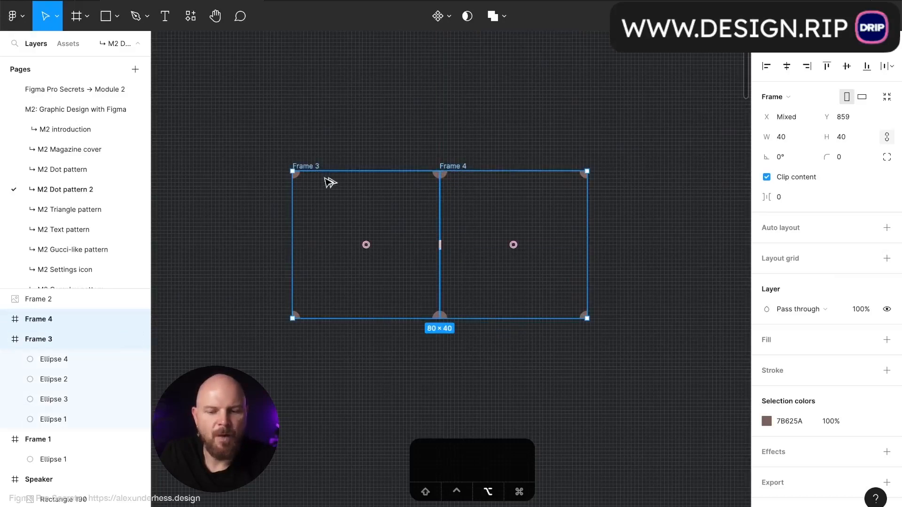
left_click_drag(331, 183, 333, 326)
left_click(348, 131)
scroll(348, 131, "down", 3)
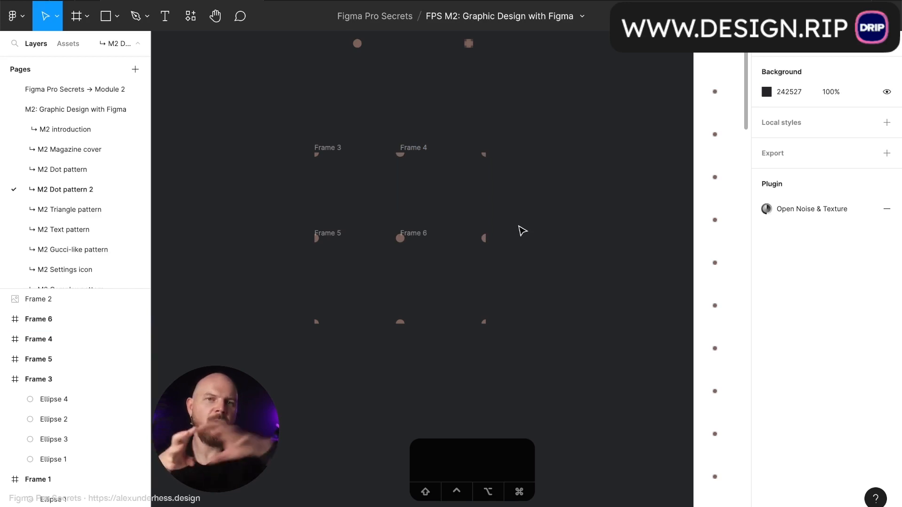
Step: Inspect how the corner pieces join across the grid, and delete the three copied frames, keeping only Frame 3
scroll(523, 231, "up", 3)
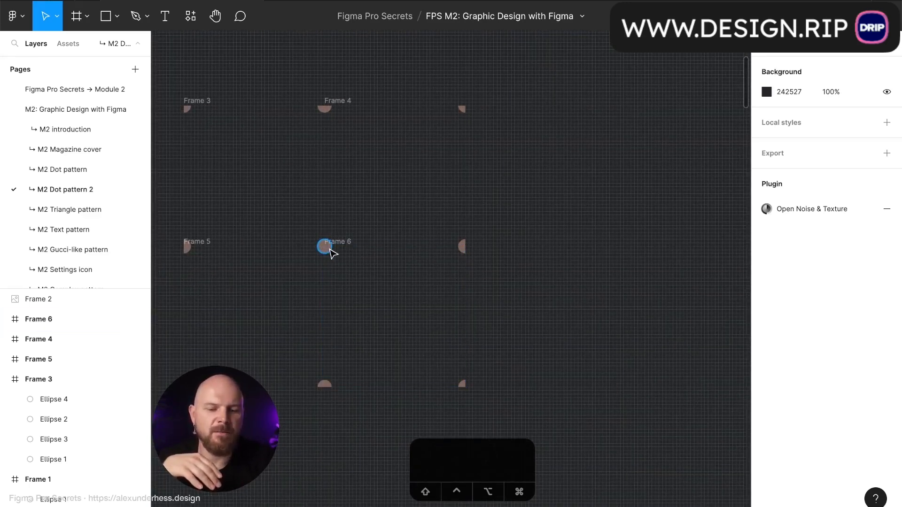
scroll(332, 251, "left", 1)
scroll(332, 251, "up", 1)
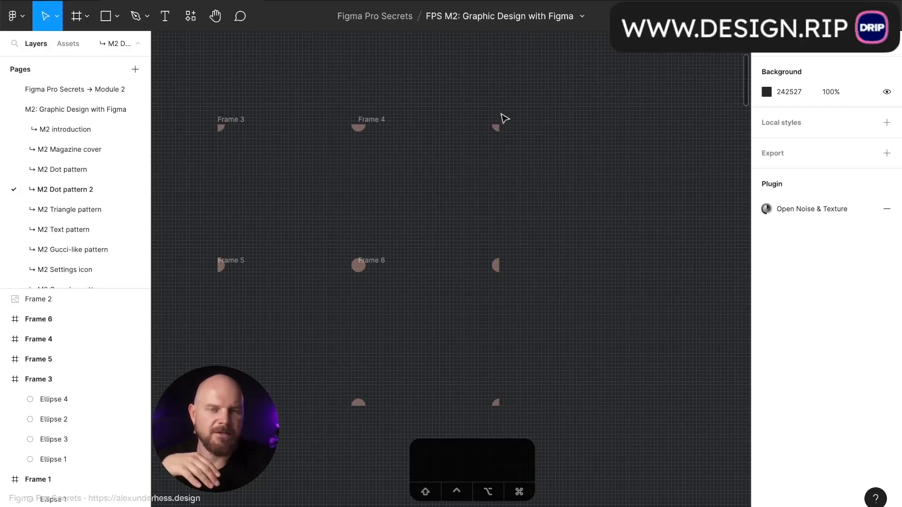
scroll(256, 115, "down", 2)
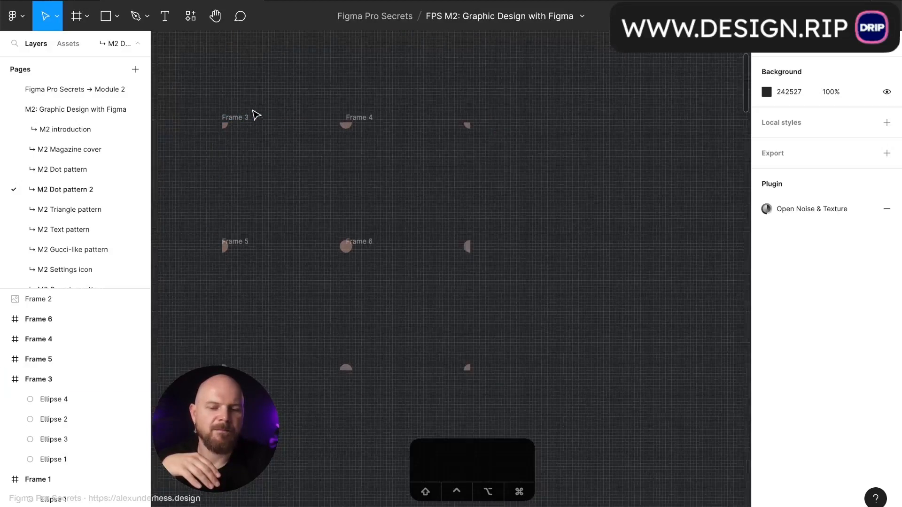
scroll(256, 115, "down", 2)
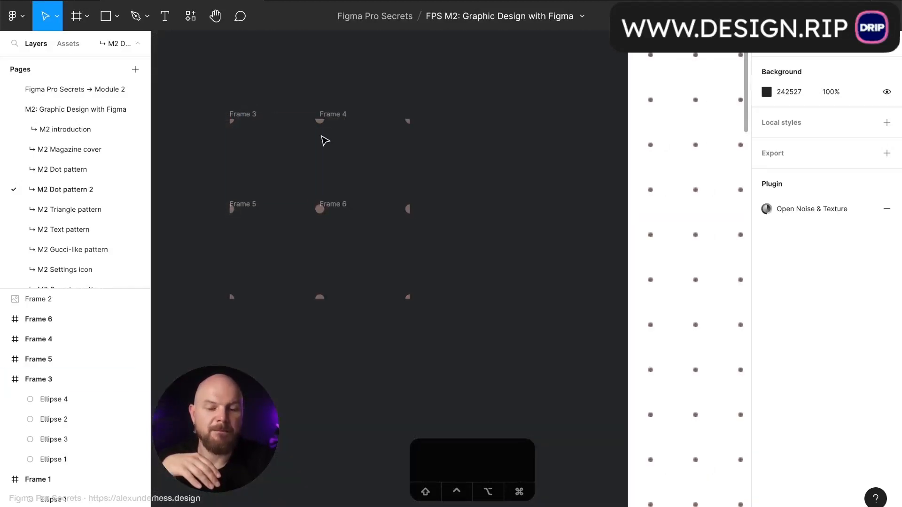
left_click(342, 119)
key("BackSpace")
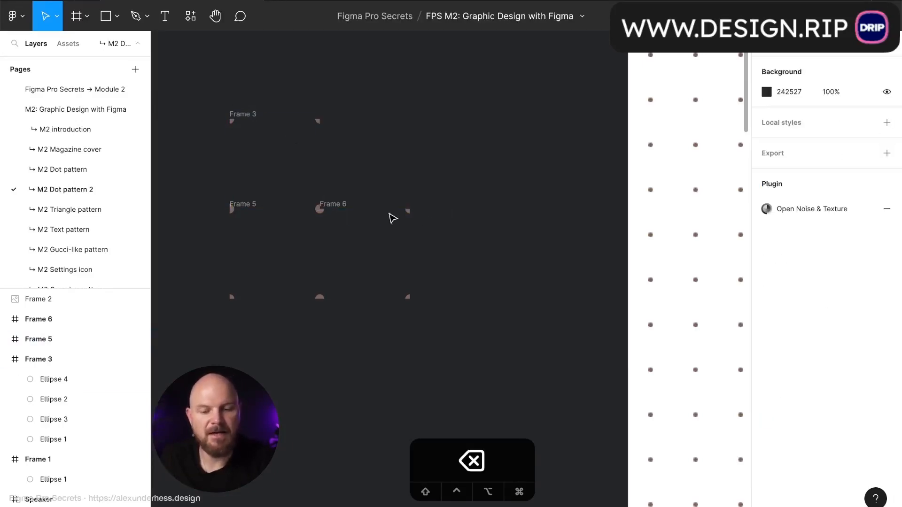
left_click(344, 209)
key("BackSpace")
left_click(252, 208)
key("BackSpace")
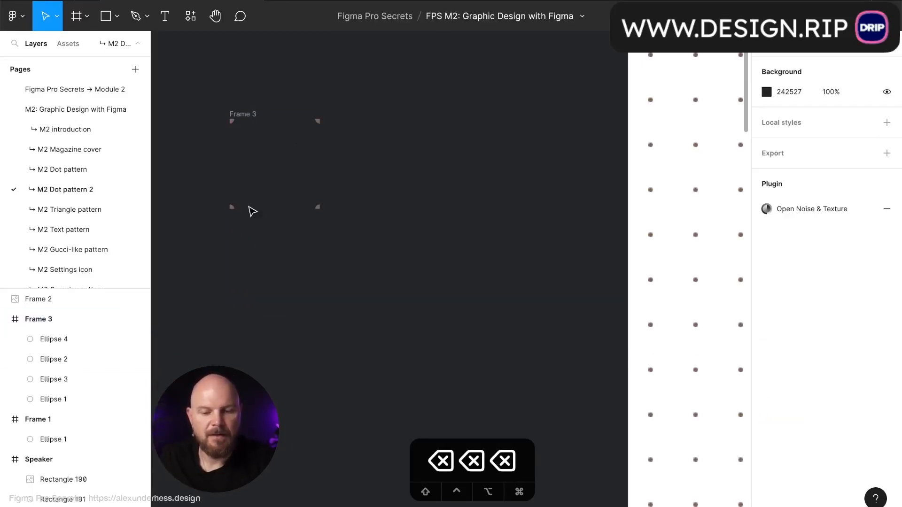
Step: Duplicate Frame 3 beside itself at X -1205 and rasterize the copy
left_click(251, 116)
scroll(346, 134, "up", 3)
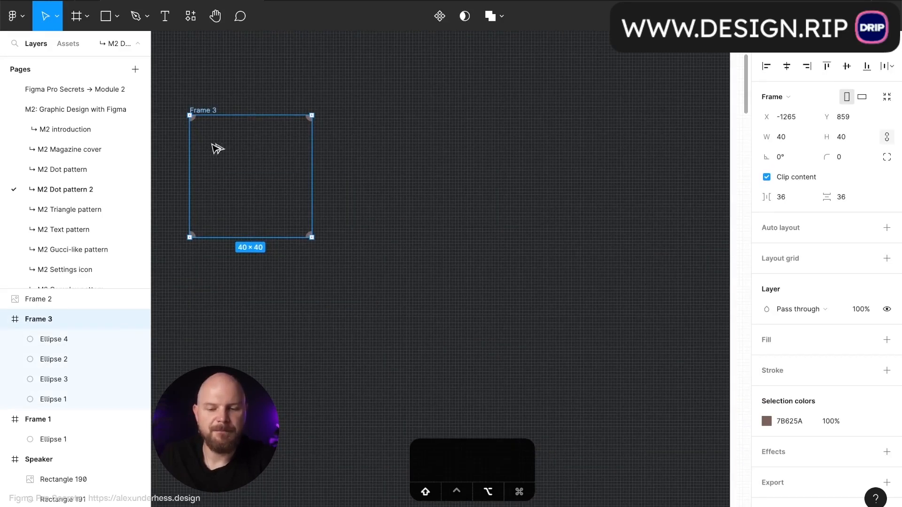
left_click_drag(216, 147, 399, 152)
left_click(164, 0)
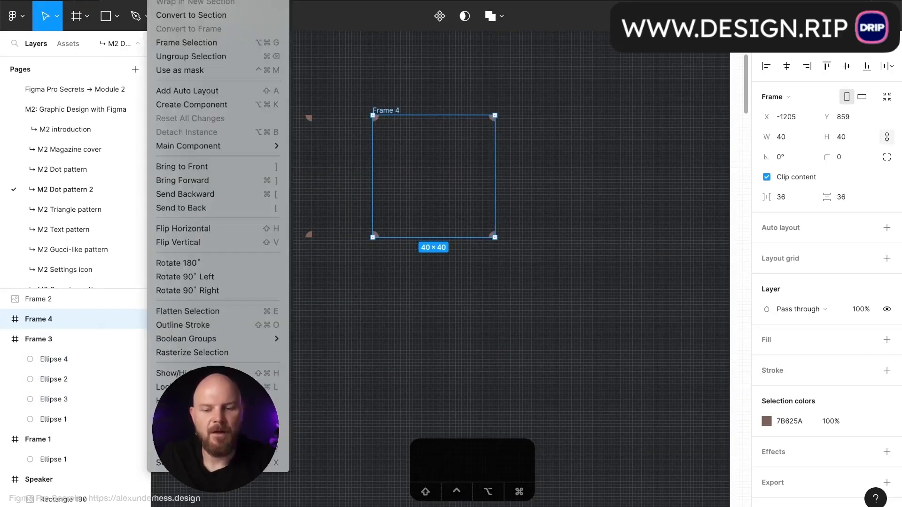
left_click(222, 353)
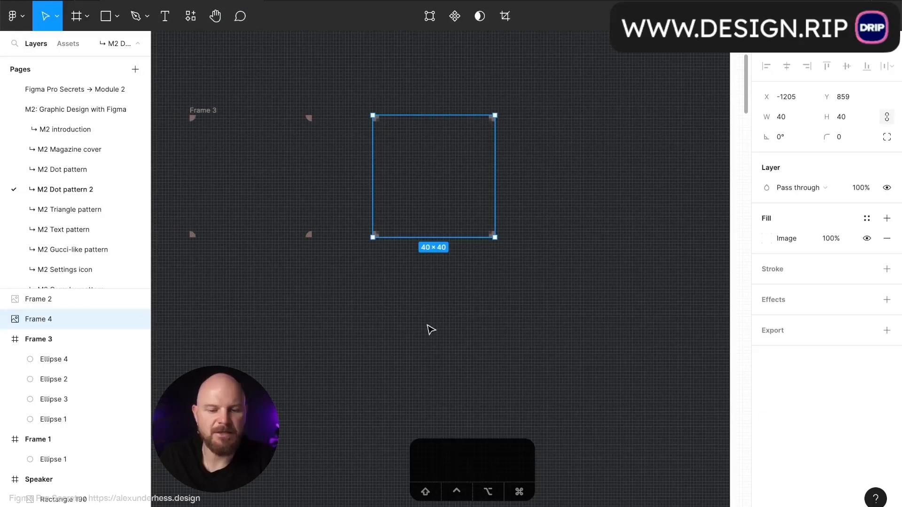
Step: Copy the rasterized tile's image fill onto the Dot pattern 2 frame and remove the frame's previous dot image fill
key("super+c")
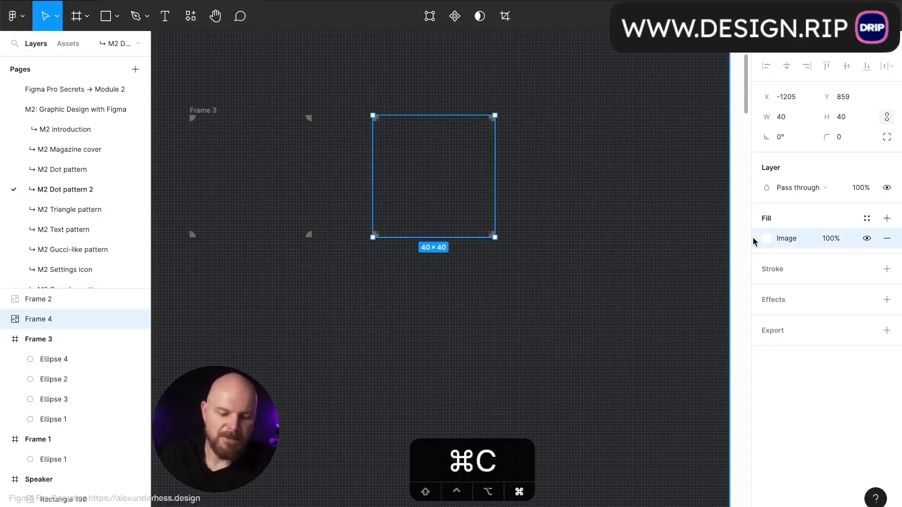
scroll(596, 237, "down", 5)
scroll(595, 237, "right", 5)
left_click(422, 91)
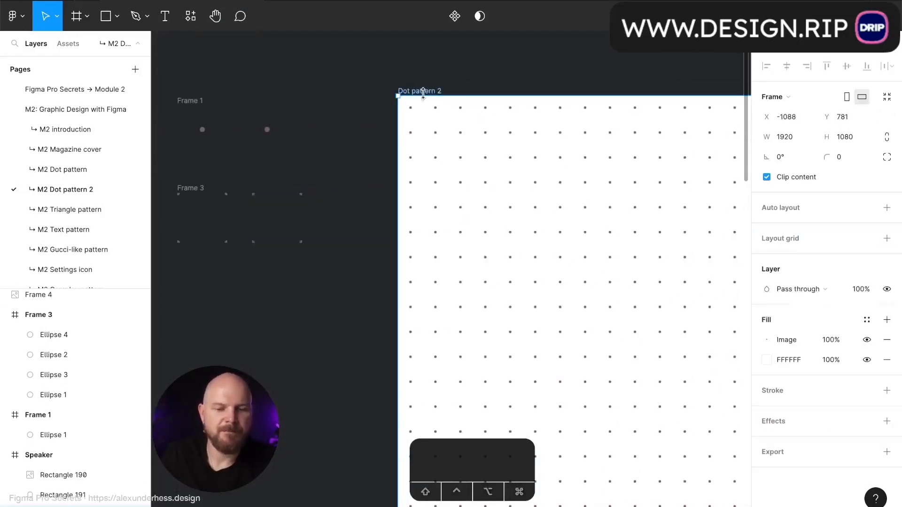
left_click(755, 339)
key("super+v")
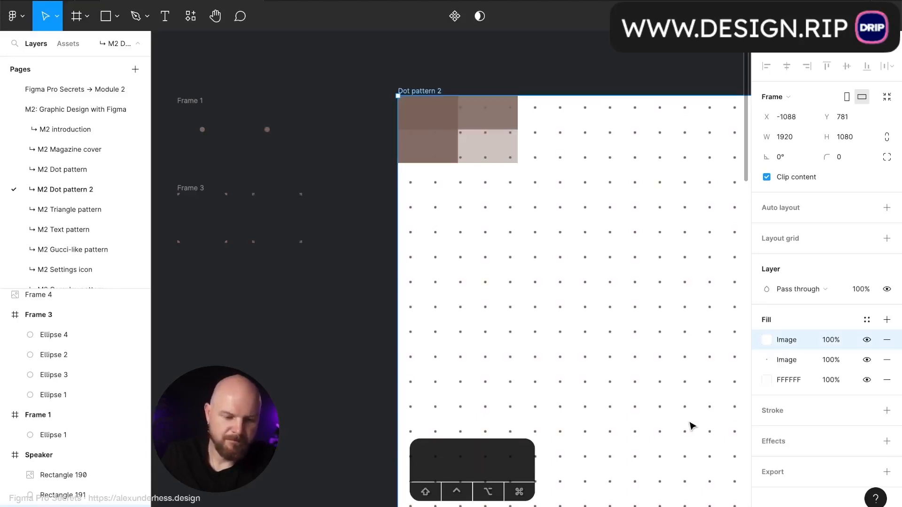
left_click(886, 360)
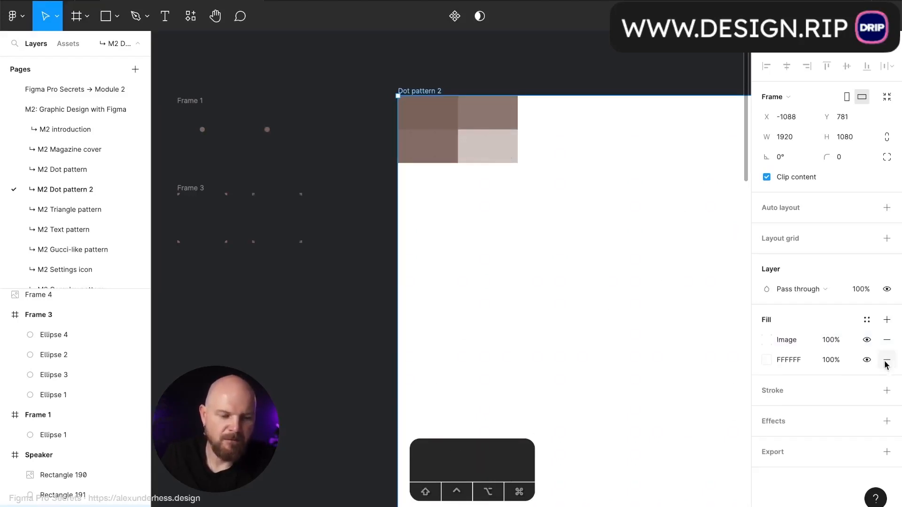
Step: Set the Dot pattern 2 frame's new image fill to Tile mode
left_click(767, 341)
left_click(625, 254)
left_click(649, 268)
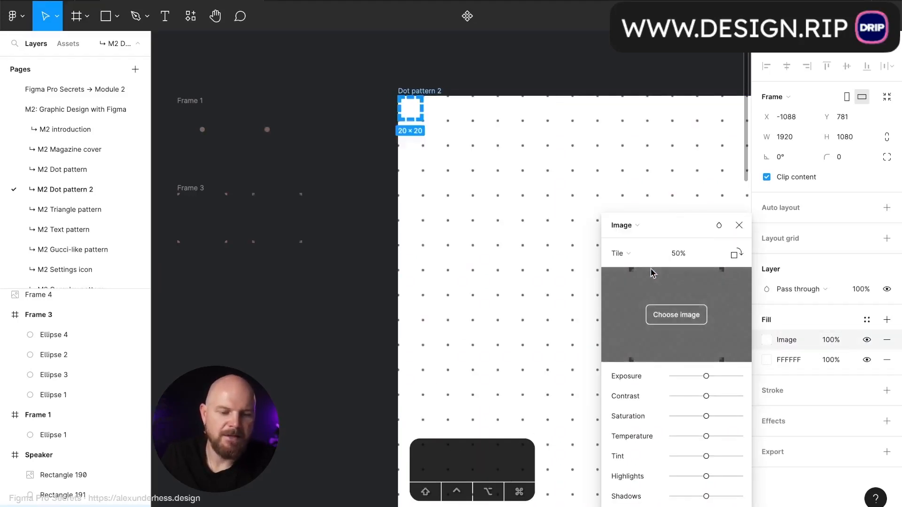
Step: Examine the new dot pattern inside and along the edges of Dot pattern 2 at different magnifications
scroll(489, 80, "down", 10)
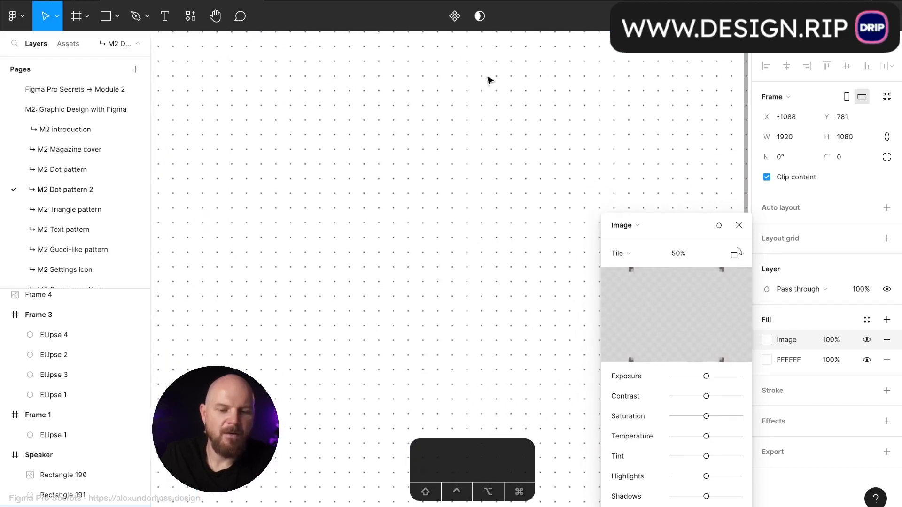
scroll(397, 161, "up", 6)
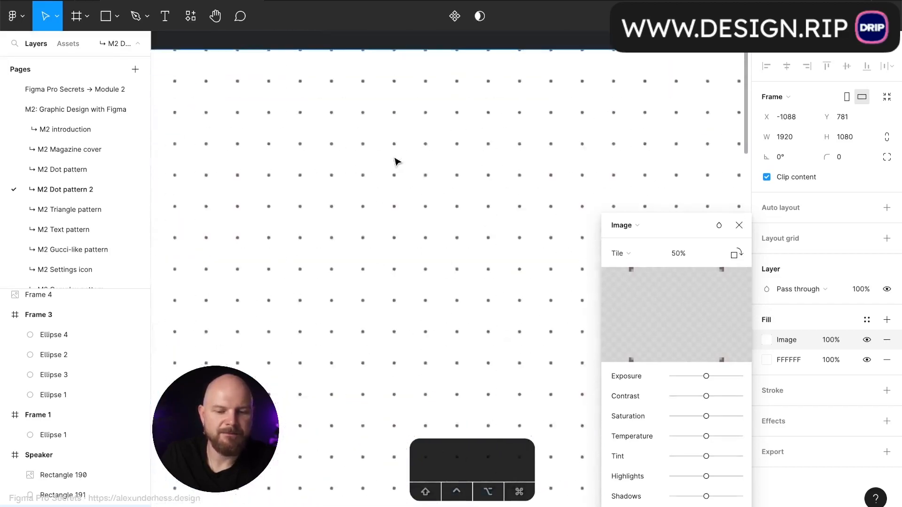
scroll(357, 151, "up", 8)
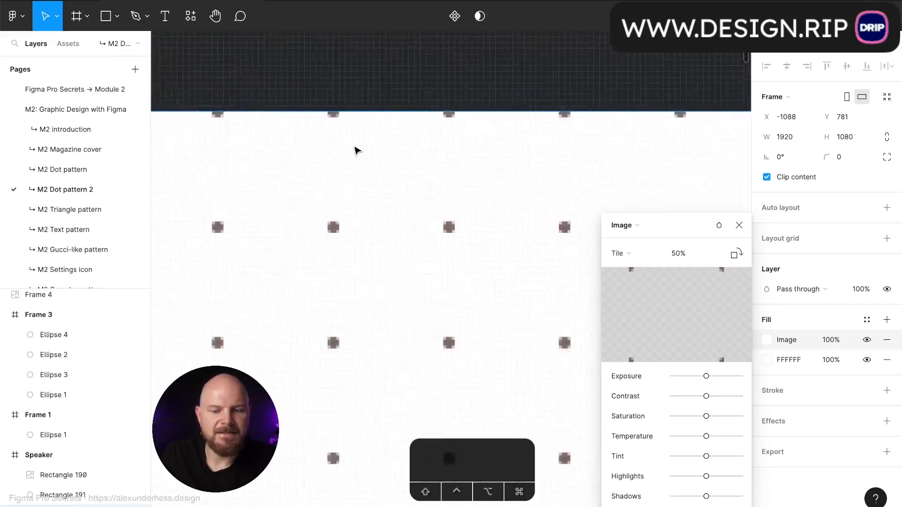
scroll(356, 150, "left", 10)
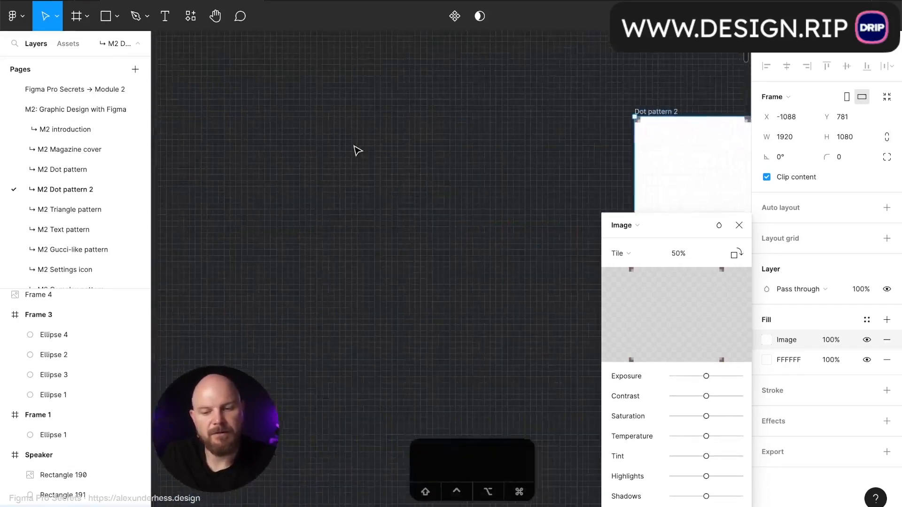
Step: Deselect the Dot pattern 2 frame and inspect its tiled dots at the top-left corner, at 100% zoom and across the whole frame
left_click(447, 111)
scroll(702, 100, "right", 5)
scroll(703, 101, "up", 1)
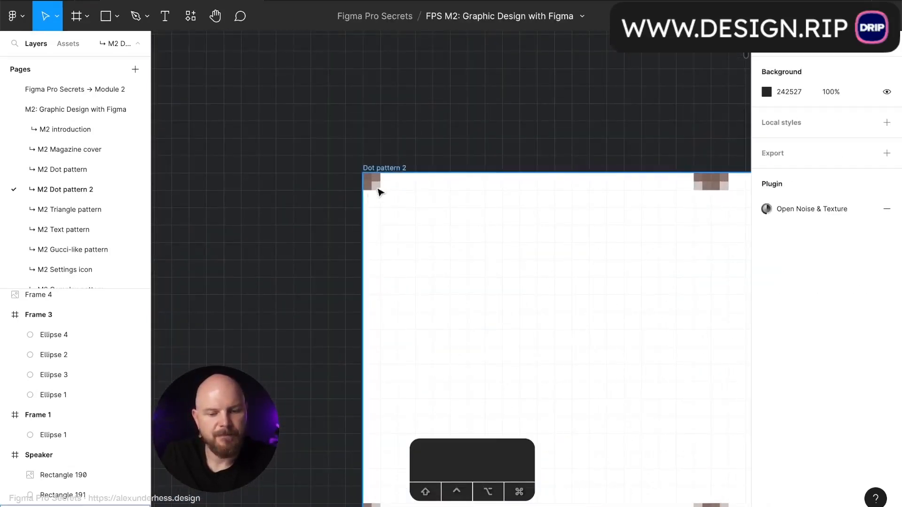
key("shift+0")
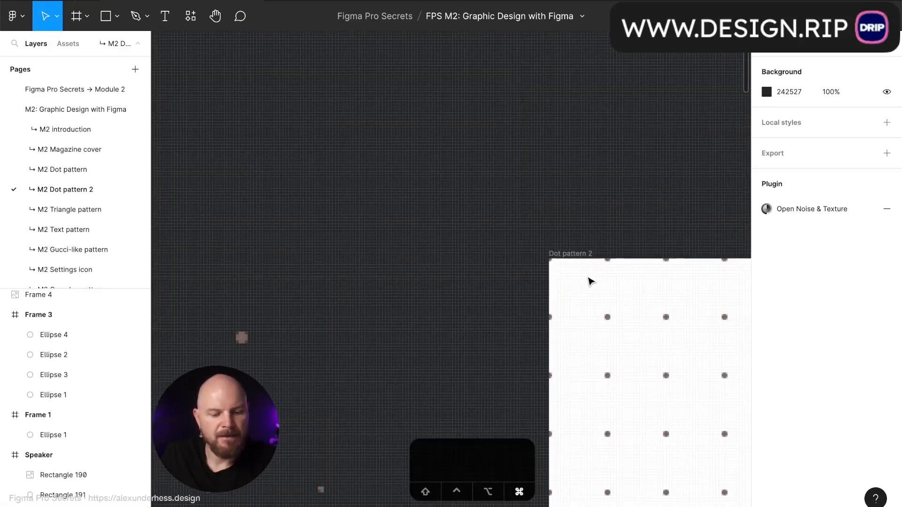
scroll(521, 284, "right", 5)
scroll(522, 284, "down", 2)
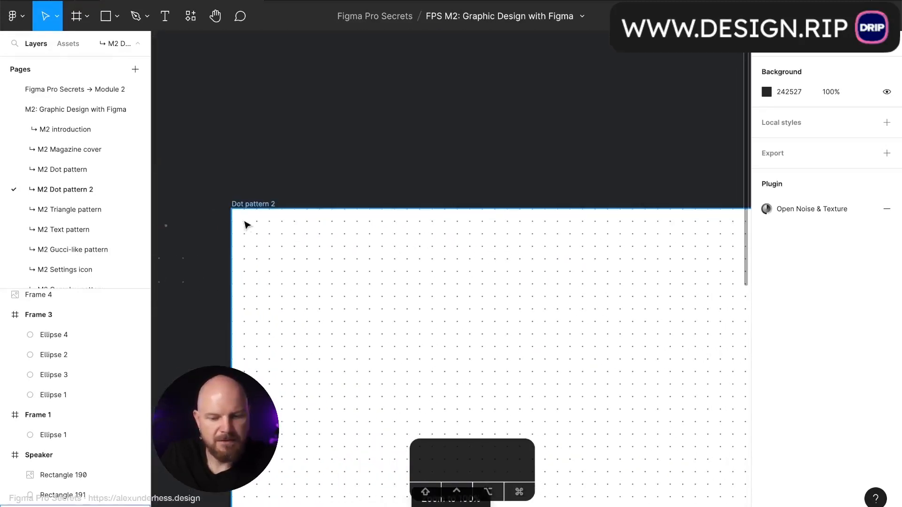
scroll(395, 315, "down", 5)
scroll(395, 315, "right", 3)
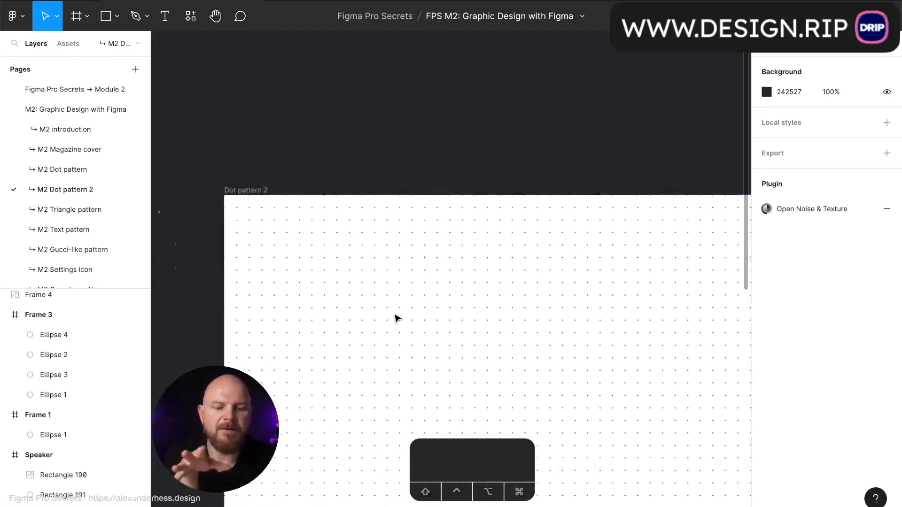
scroll(394, 318, "down", 5)
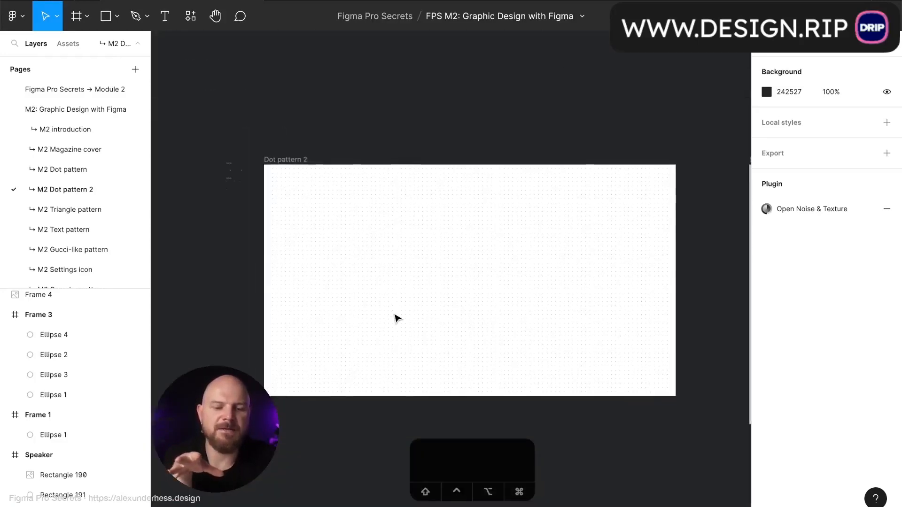
scroll(395, 318, "up", 2)
scroll(395, 319, "up", 2)
scroll(394, 319, "left", 2)
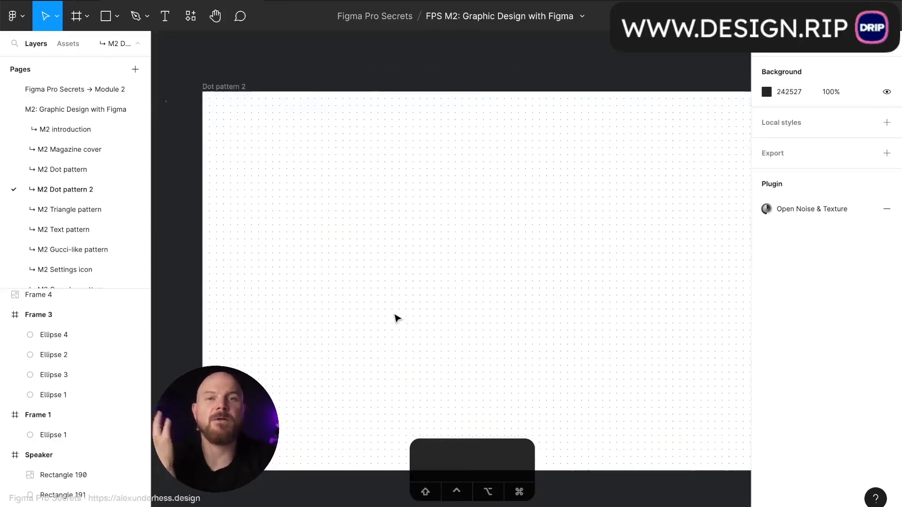
scroll(397, 318, "down", 2)
scroll(397, 318, "right", 1)
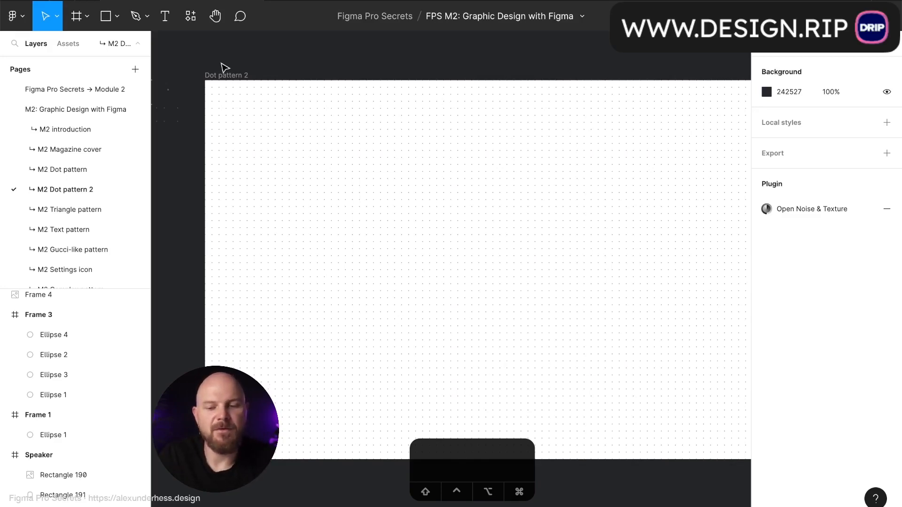
Step: Compare the dots along the edges of Dot pattern 2 with the quarter-circle source tiles, Frame 3 and its rasterized copy
scroll(226, 66, "up", 5)
scroll(261, 176, "left", 8)
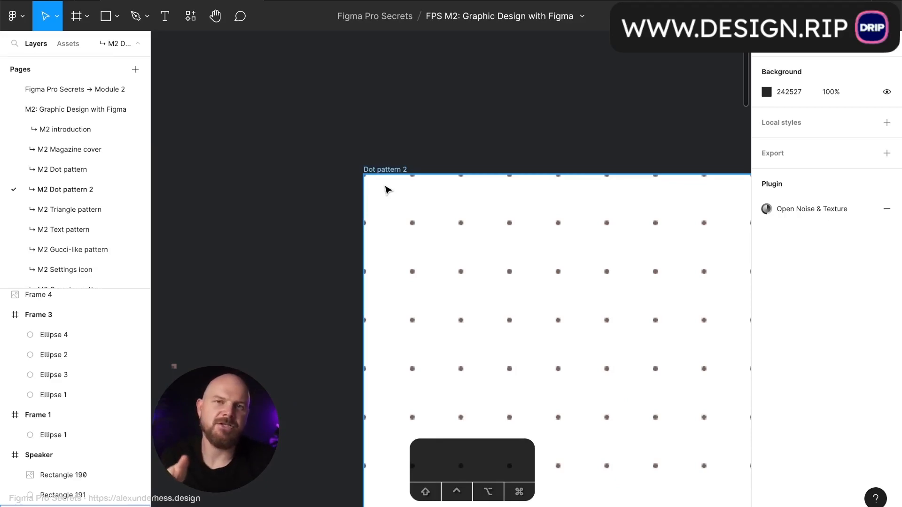
scroll(355, 209, "up", 3)
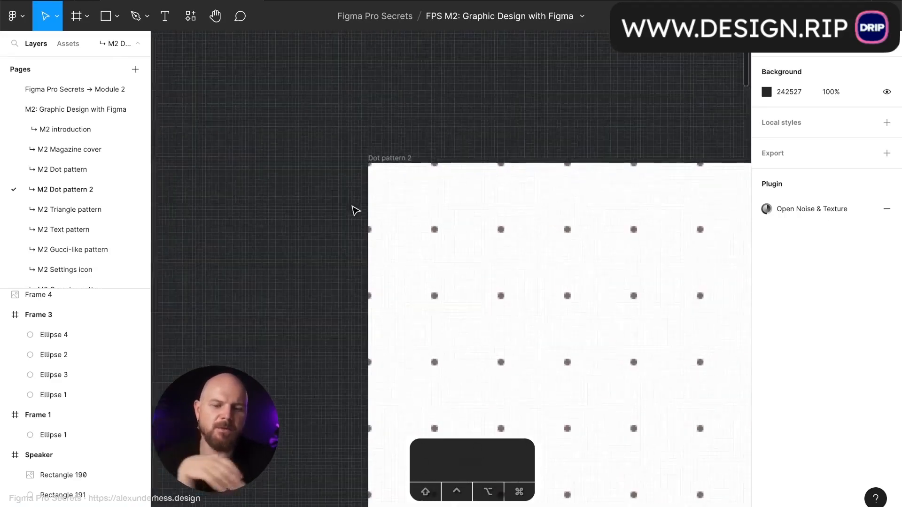
scroll(353, 211, "left", 5)
scroll(351, 208, "left", 6)
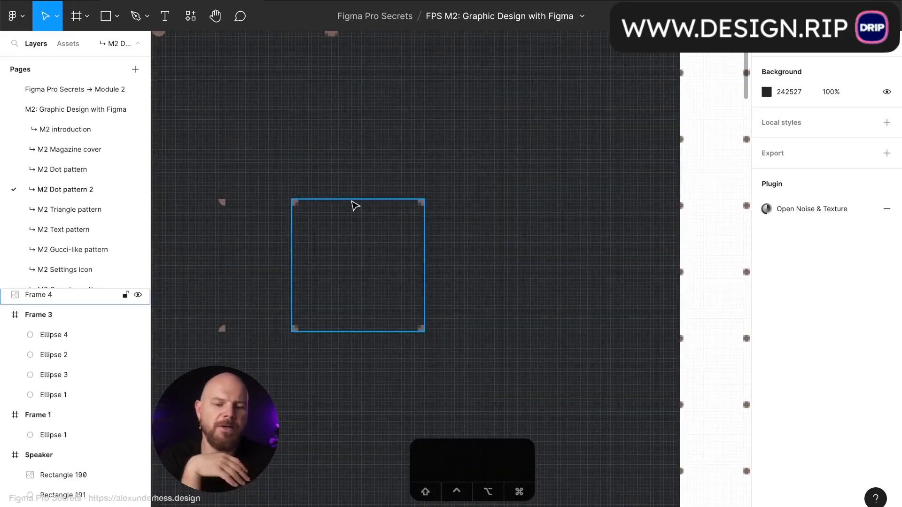
scroll(353, 202, "right", 2)
scroll(354, 206, "down", 5)
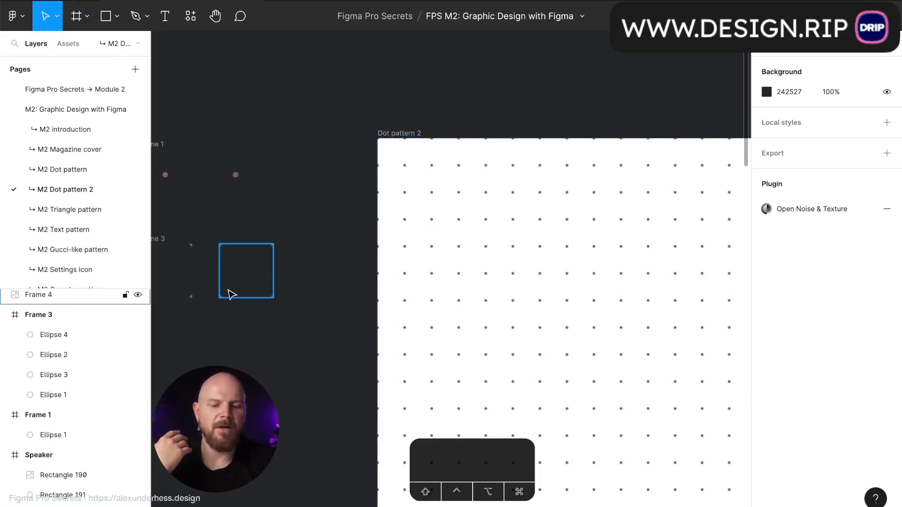
scroll(230, 294, "up", 3)
scroll(282, 258, "left", 3)
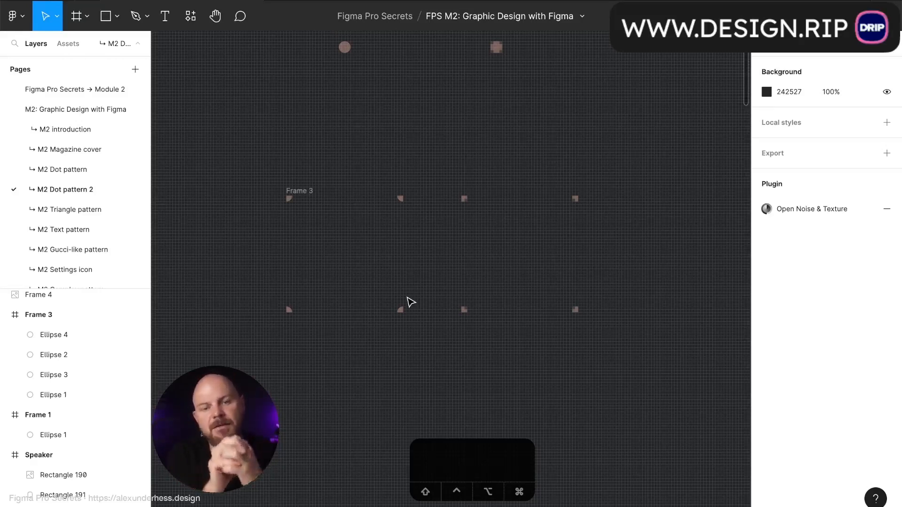
Step: Review the finished dot pattern from the top-left corner of Dot pattern 2 out to the overall frame
scroll(407, 297, "right", 10)
scroll(408, 299, "up", 6)
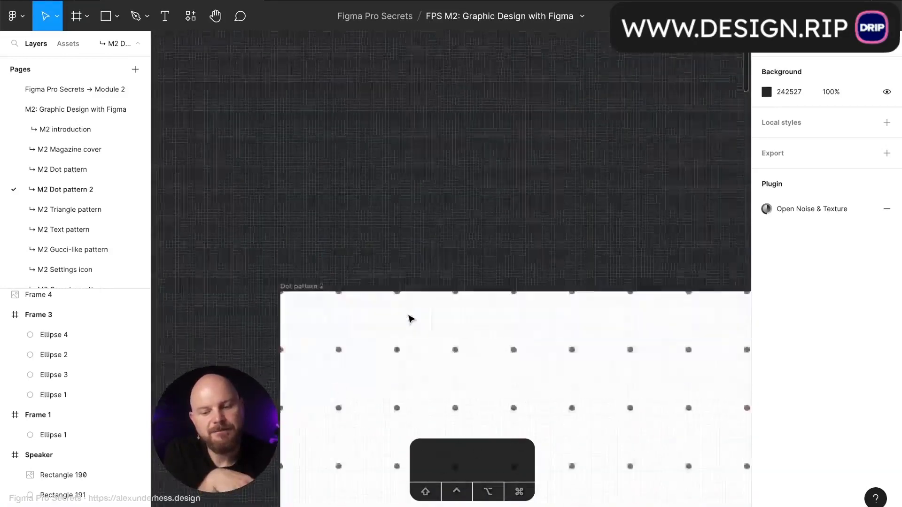
scroll(408, 319, "down", 2)
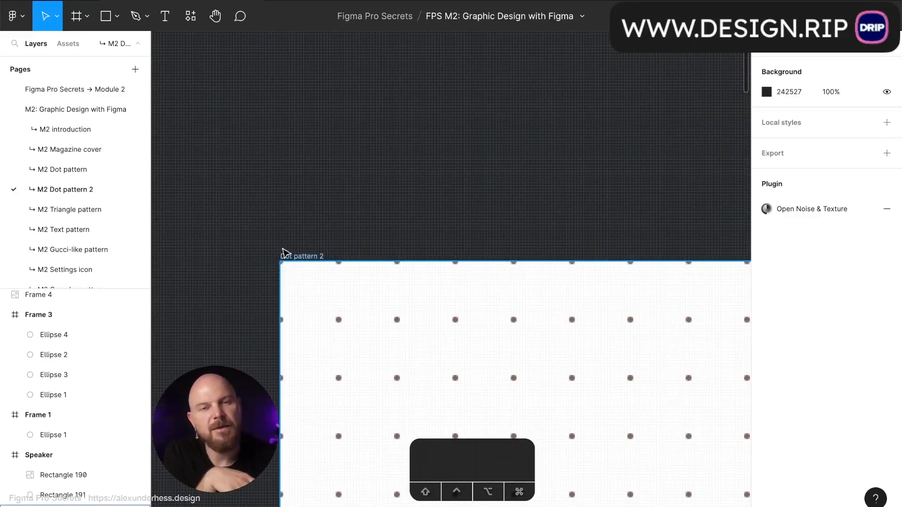
scroll(332, 130, "down", 5)
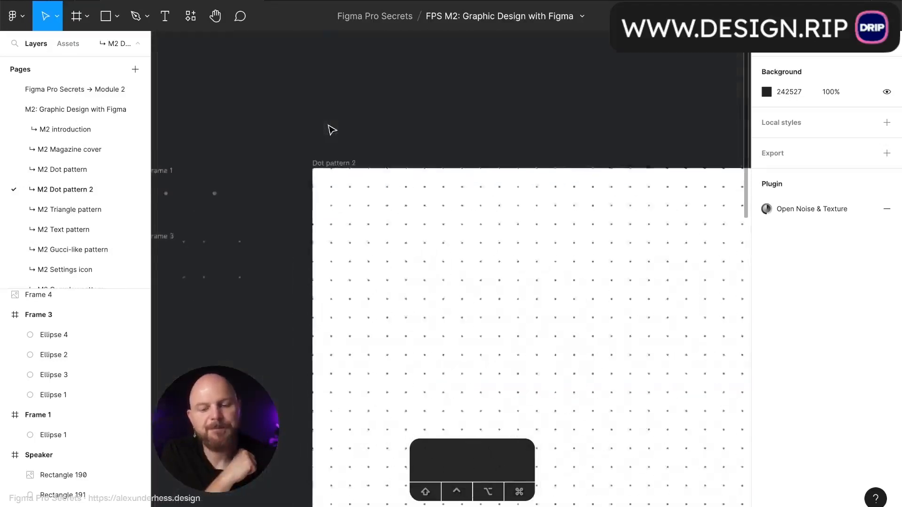
scroll(331, 130, "down", 5)
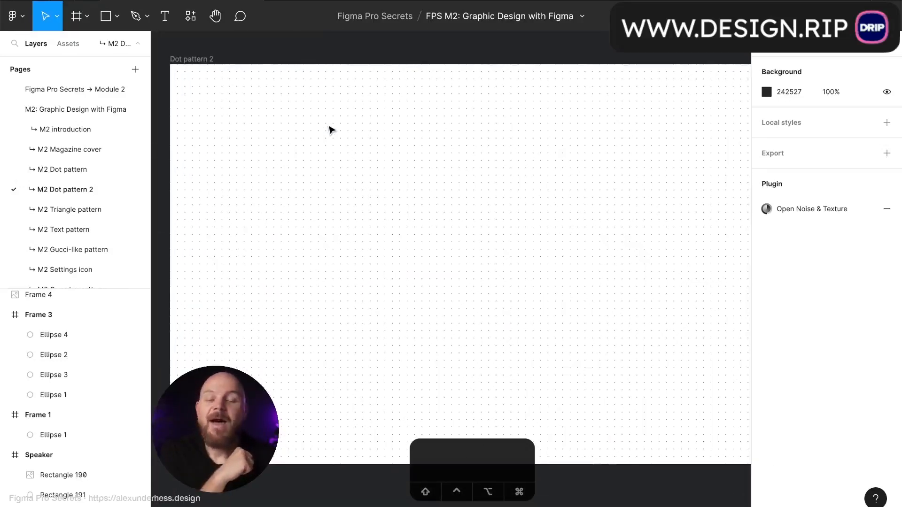
scroll(331, 130, "right", 1)
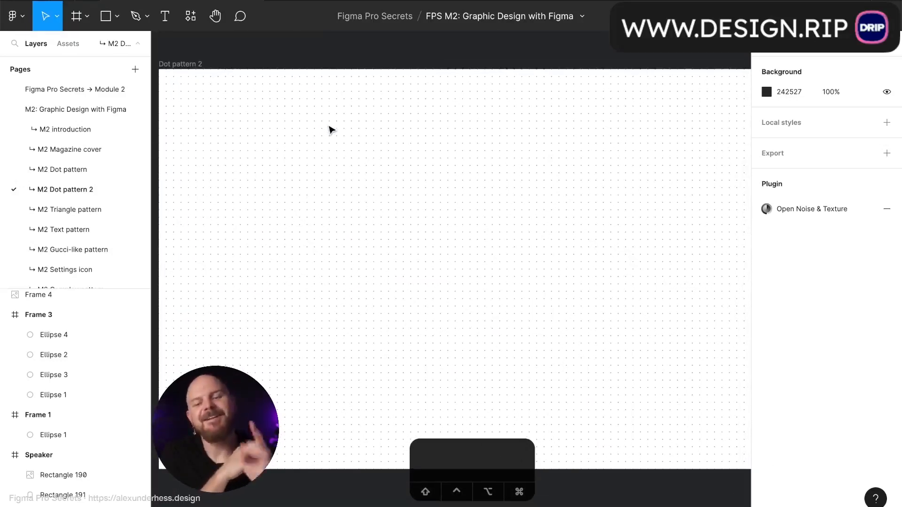